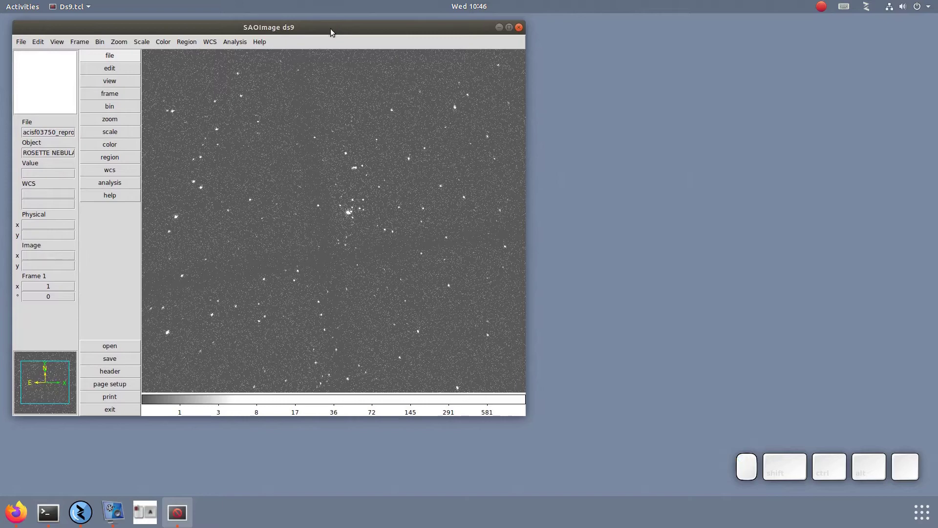
# Step: Detach the CIAO tools Image Processing list as its own window and place it beside the image window
pyautogui.click(235, 42)
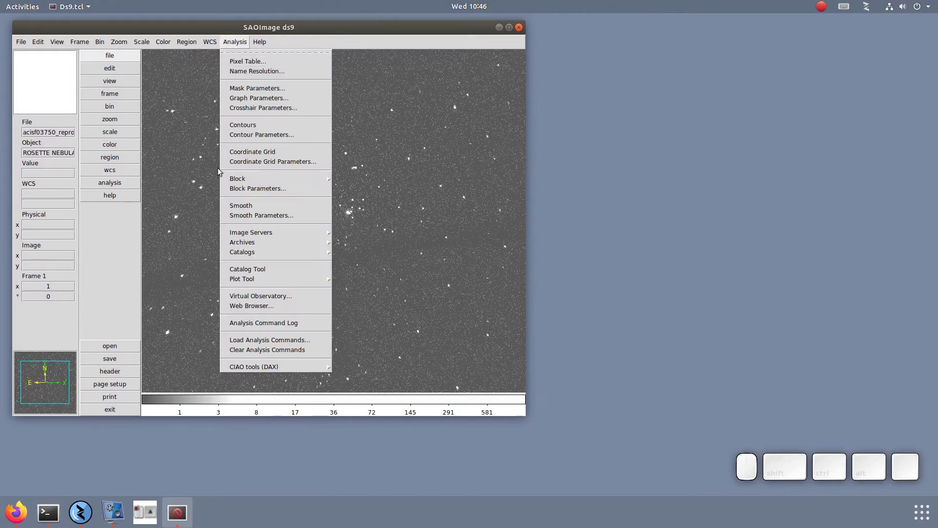
pyautogui.moveTo(268, 368)
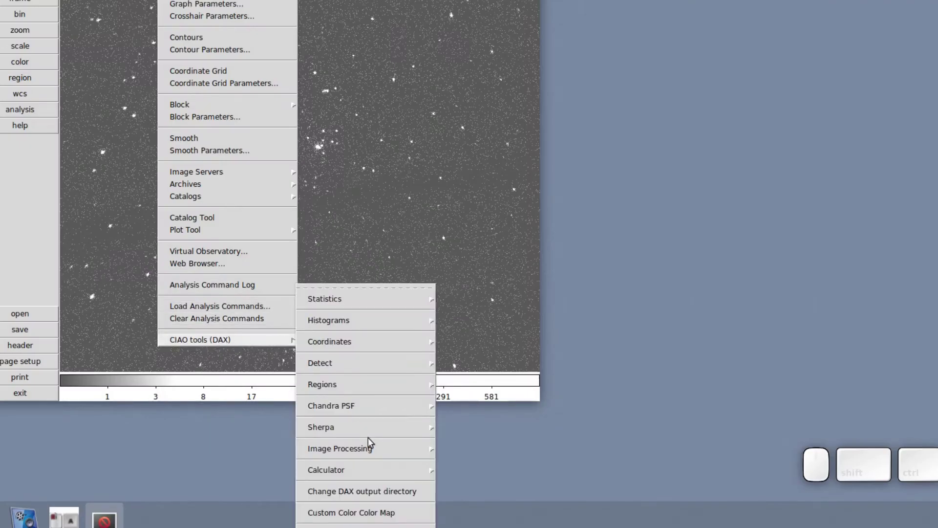
pyautogui.moveTo(371, 447)
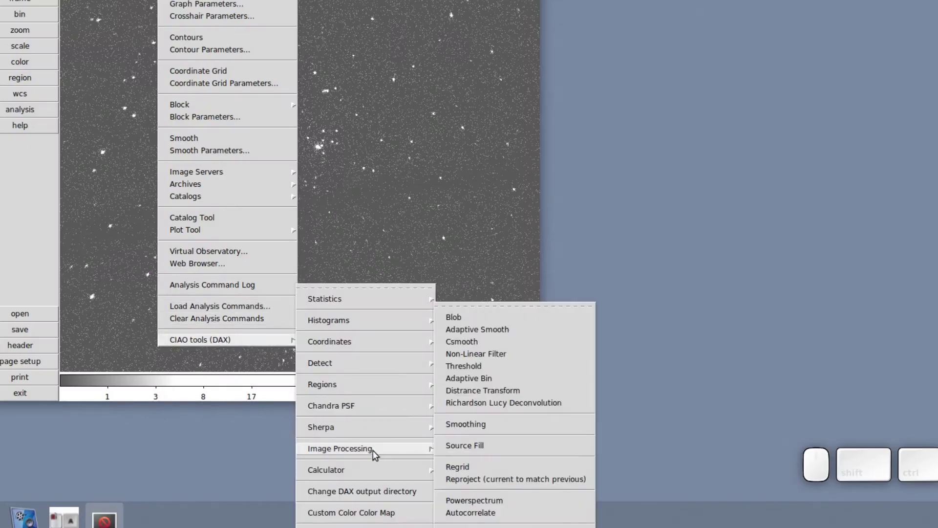
pyautogui.click(521, 307)
pyautogui.moveTo(523, 264); pyautogui.dragTo(631, 0)
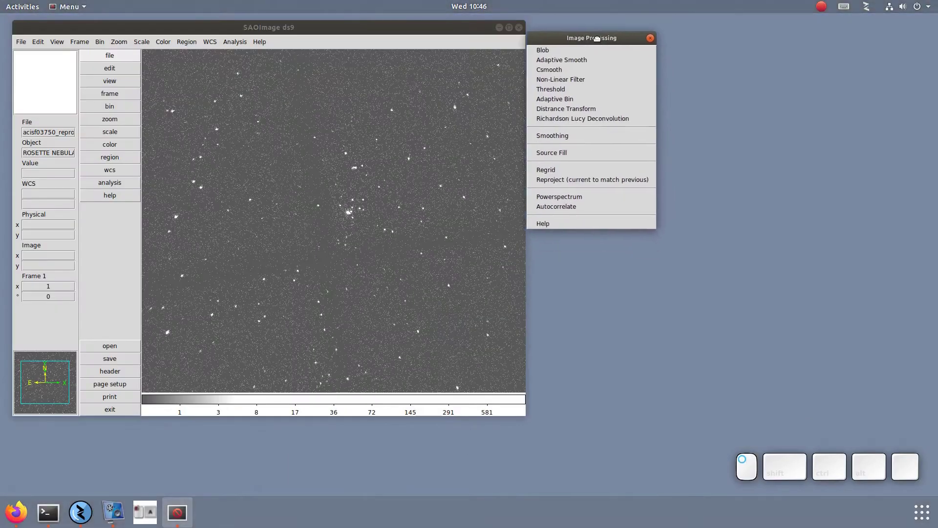
pyautogui.moveTo(597, 39); pyautogui.dragTo(603, 29)
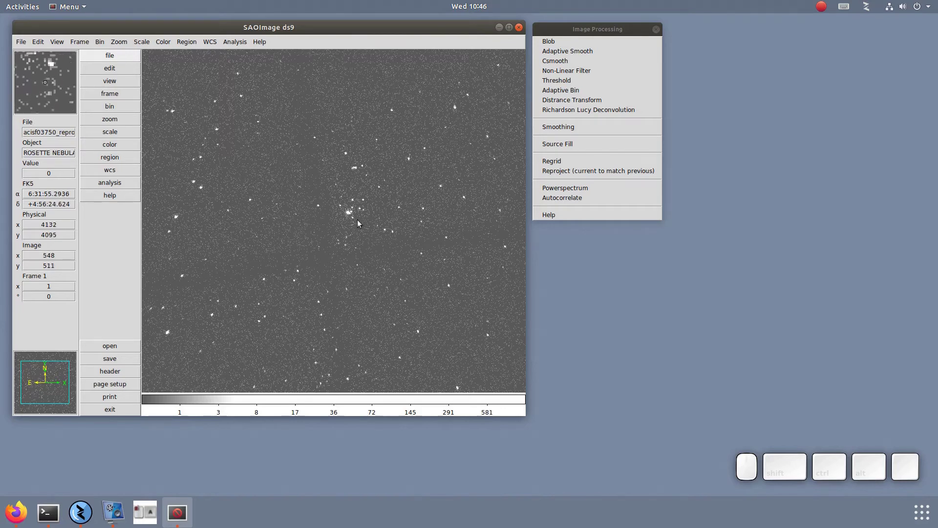
# Step: Set the binned image size to 512x512 and apply the bin filter energy=500:7000
pyautogui.click(99, 41)
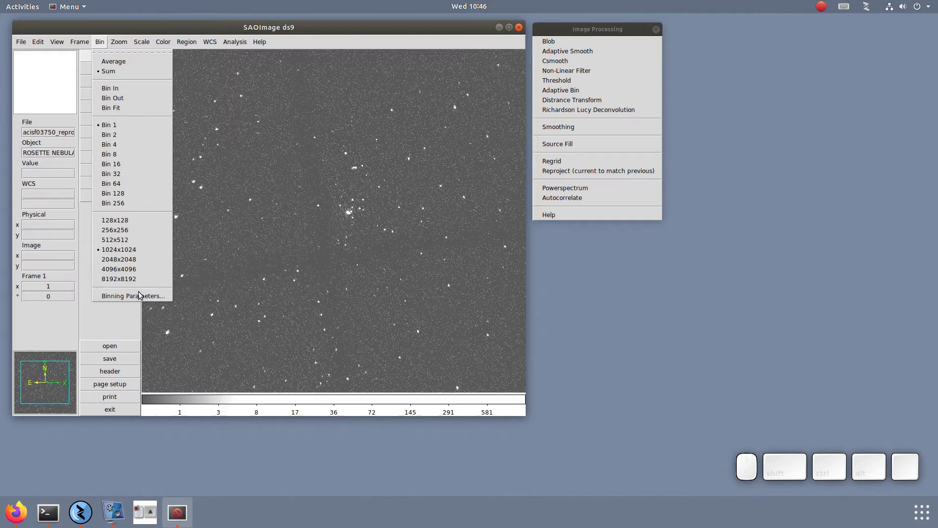
pyautogui.click(117, 240)
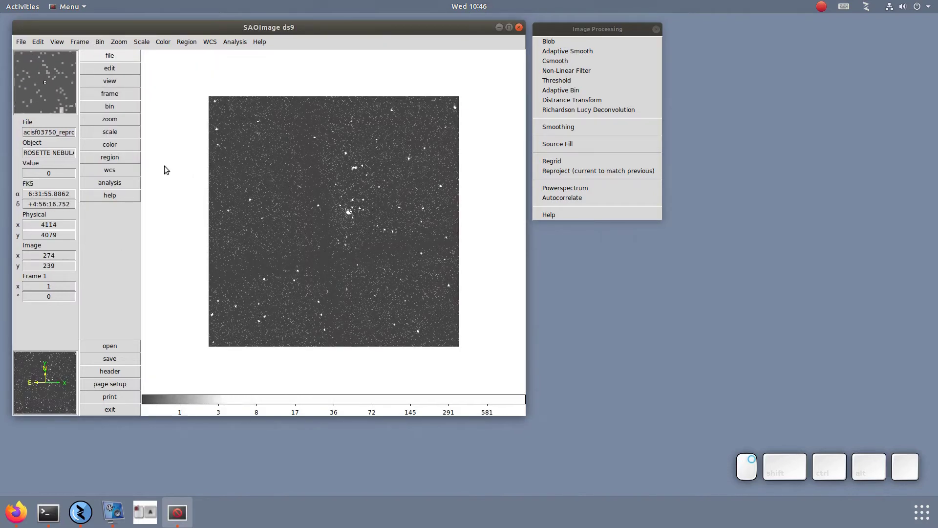
pyautogui.click(100, 43)
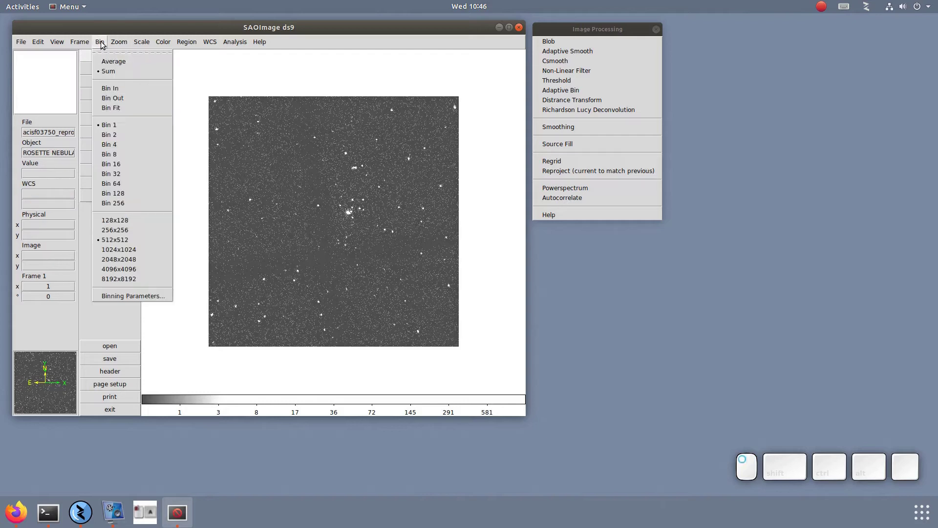
pyautogui.click(142, 295)
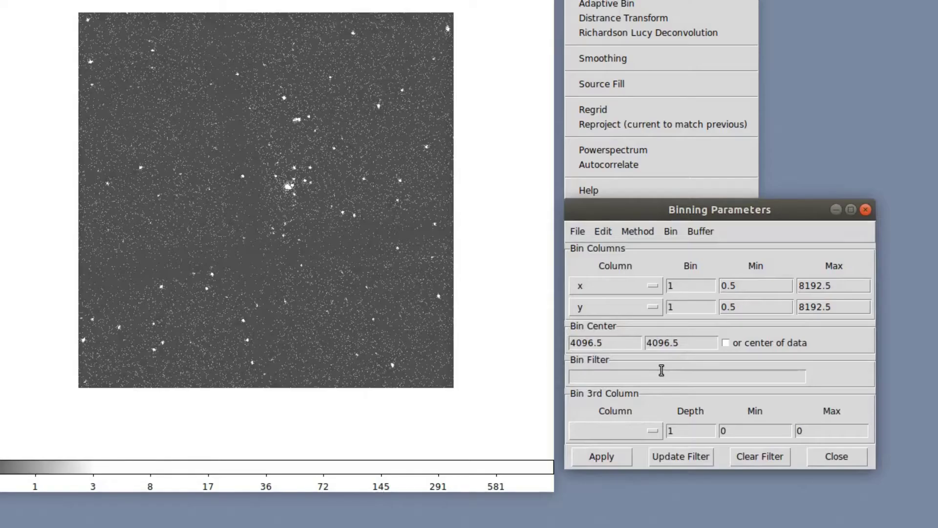
pyautogui.click(596, 336)
pyautogui.write('energy=500:7000')
pyautogui.click(608, 455)
pyautogui.click(834, 459)
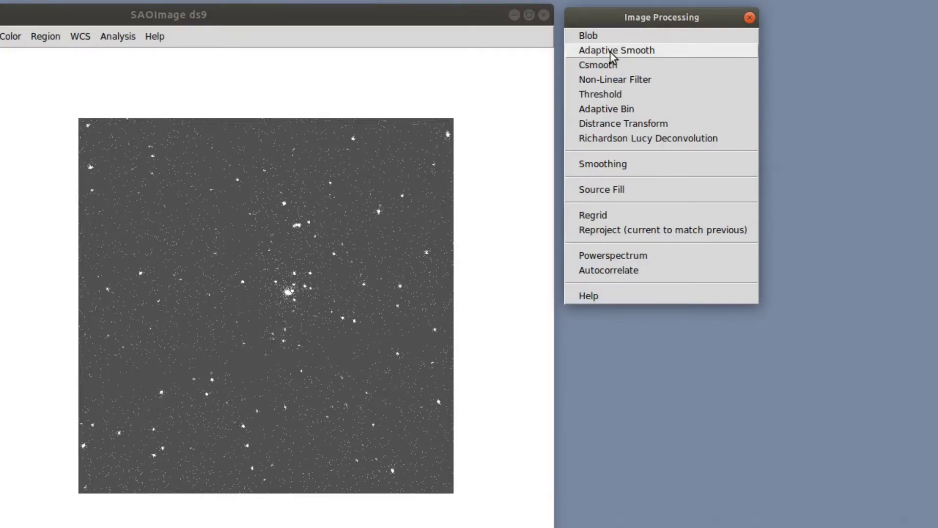
# Step: Run Adaptive Smooth on the image with a cone kernel and linear spacing between radii
pyautogui.click(610, 52)
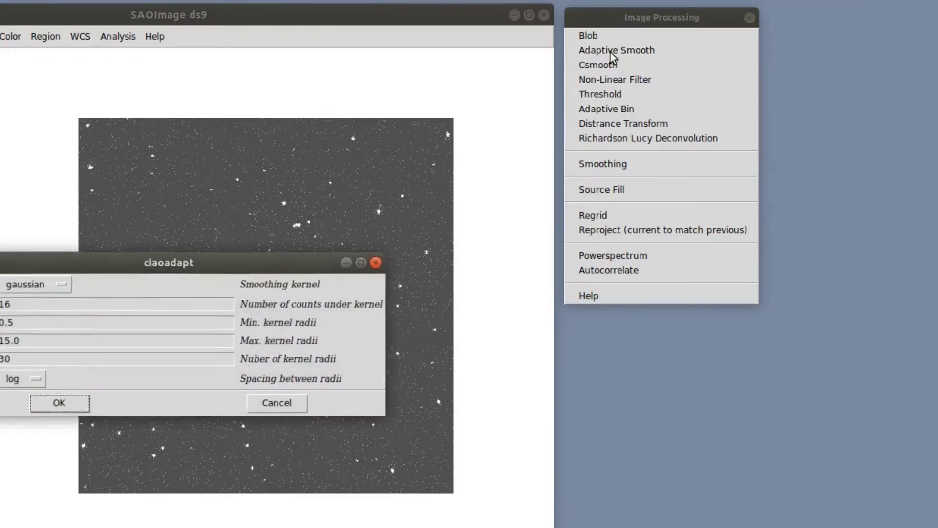
pyautogui.click(16, 287)
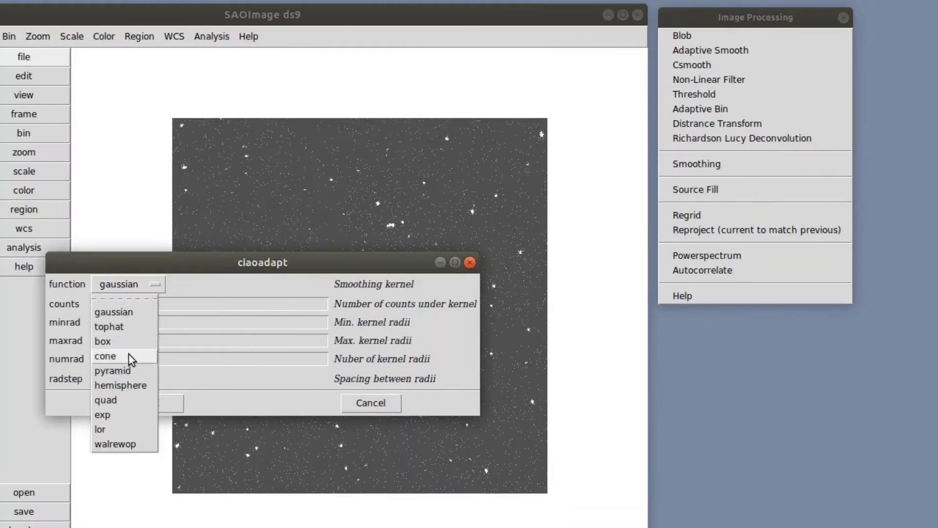
pyautogui.click(35, 354)
pyautogui.click(112, 380)
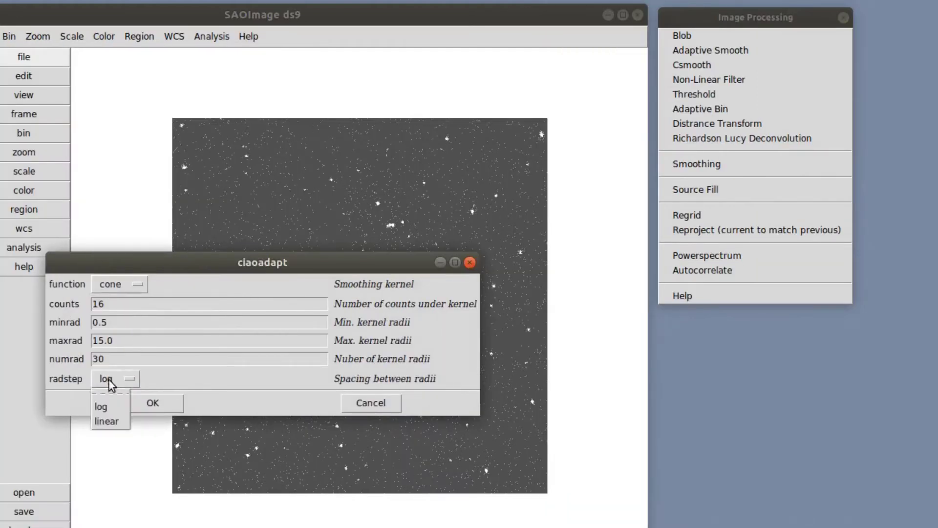
pyautogui.click(104, 420)
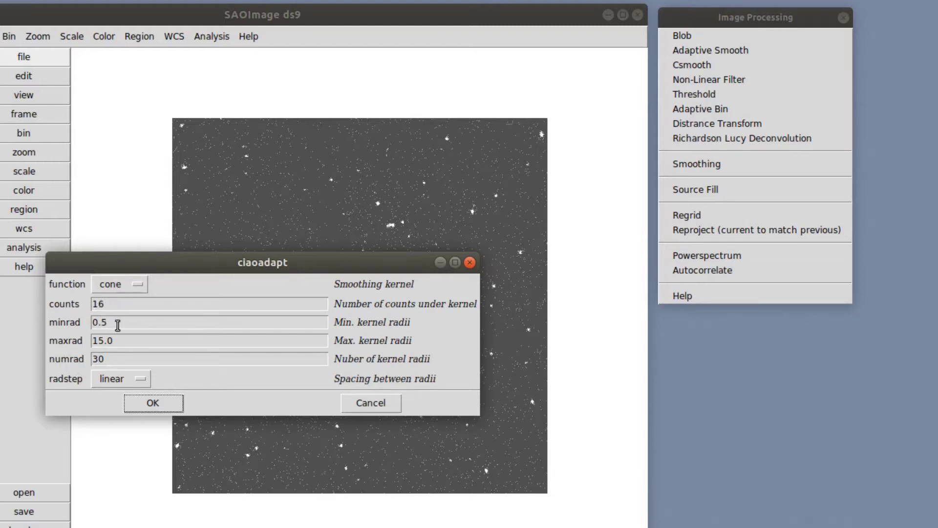
pyautogui.click(153, 403)
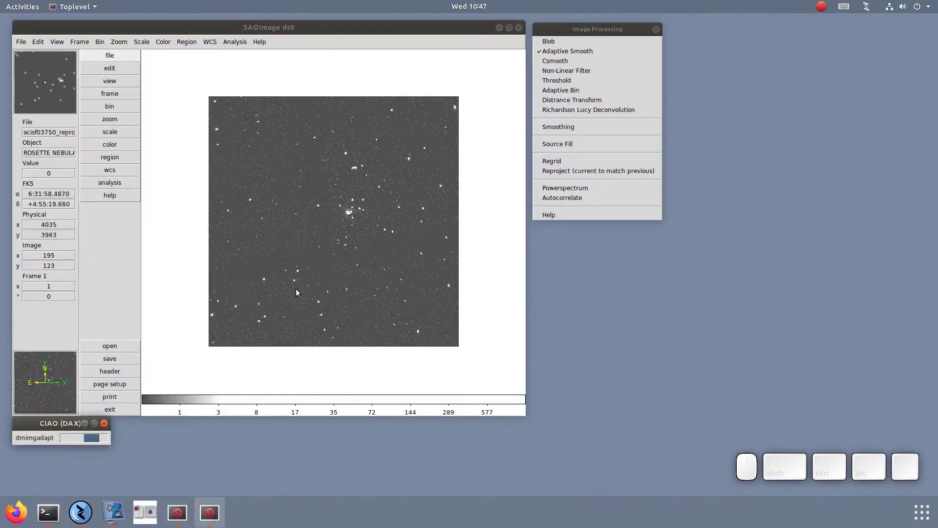
# Step: Close the Adaptive Smooth output log and tile the frames to show the original and smoothed images together
pyautogui.moveTo(31, 443); pyautogui.dragTo(577, 271)
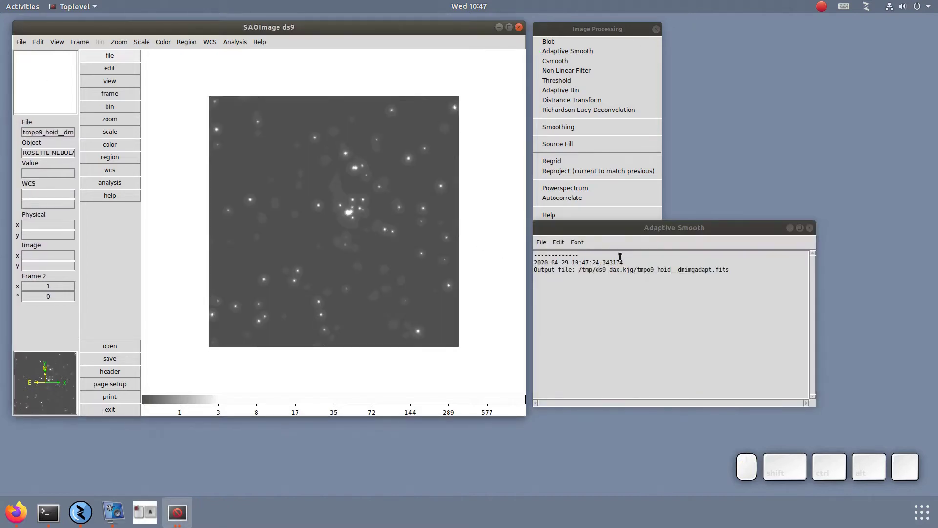
pyautogui.click(810, 228)
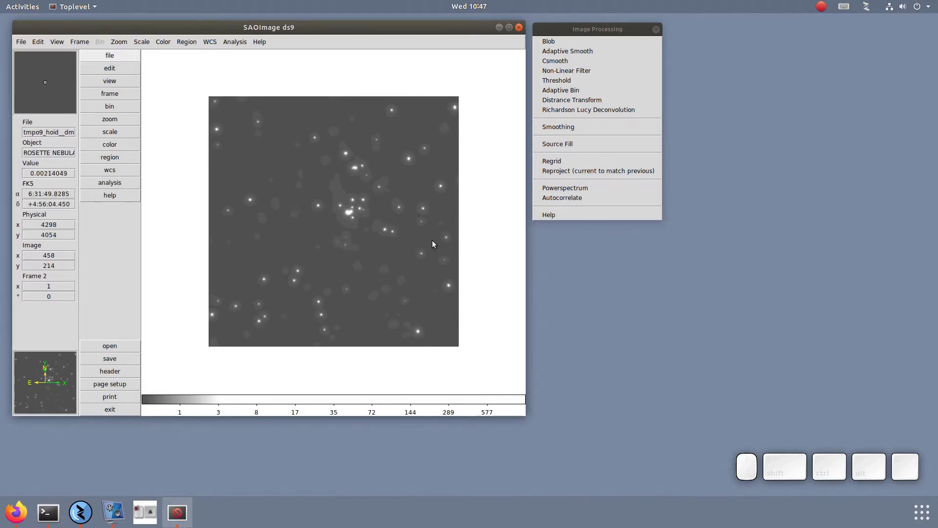
pyautogui.click(78, 42)
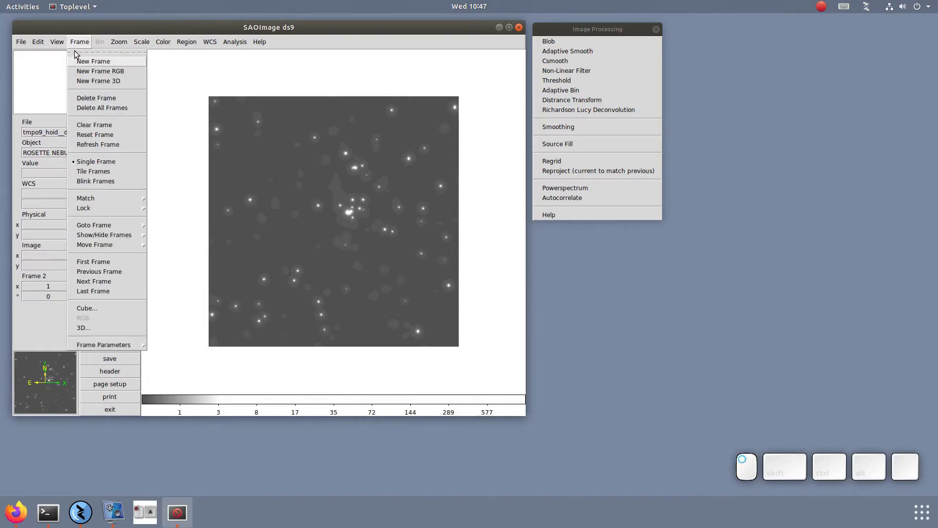
pyautogui.click(105, 171)
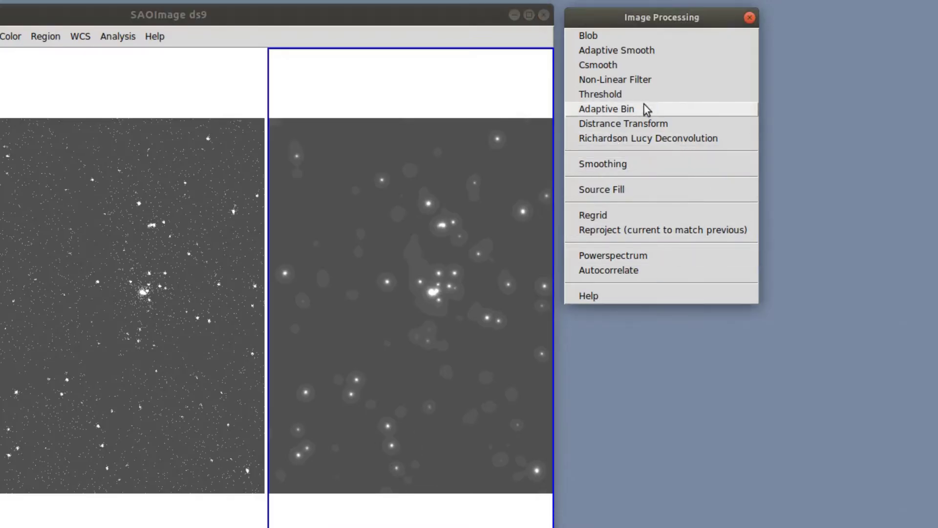
# Step: Run the median Non-Linear Filter with region mask annulus(0,0,20,22) and one iteration, and put away its output log
pyautogui.click(627, 80)
pyautogui.moveTo(169, 302); pyautogui.dragTo(444, 352)
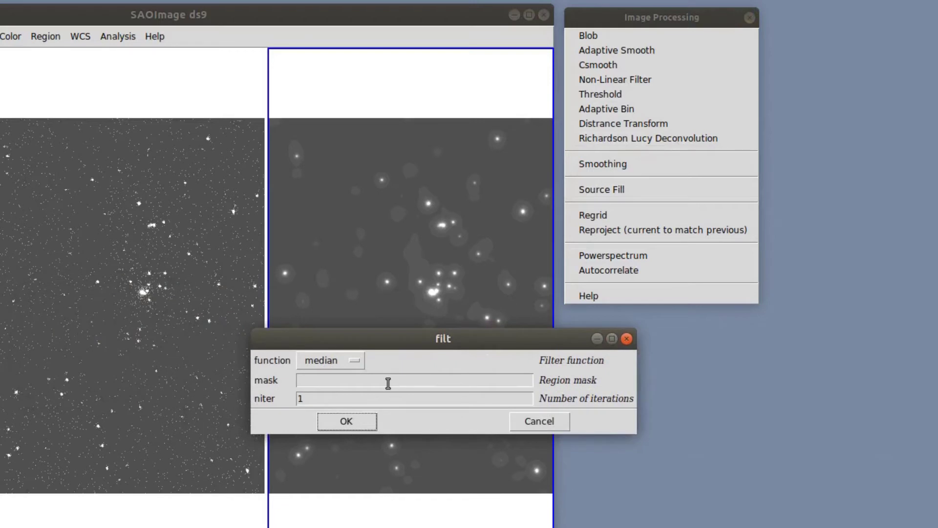
pyautogui.click(321, 379)
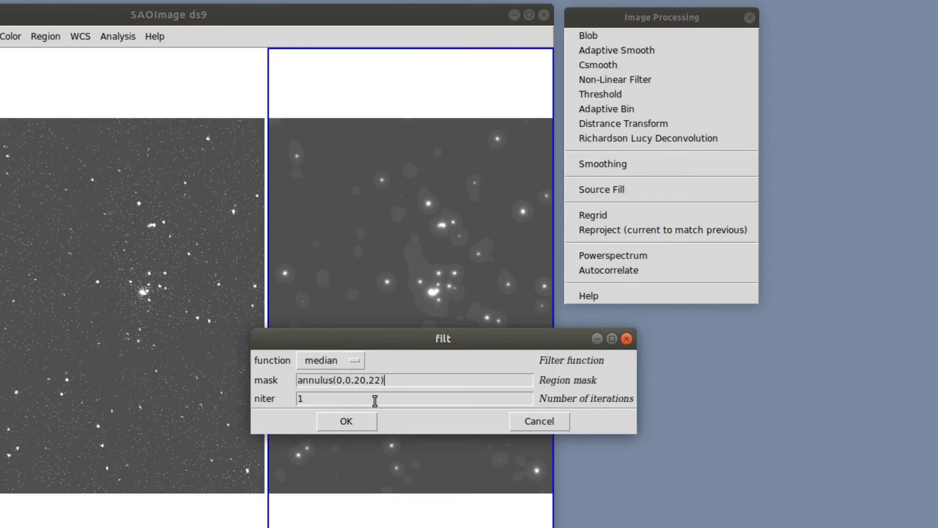
pyautogui.click(349, 421)
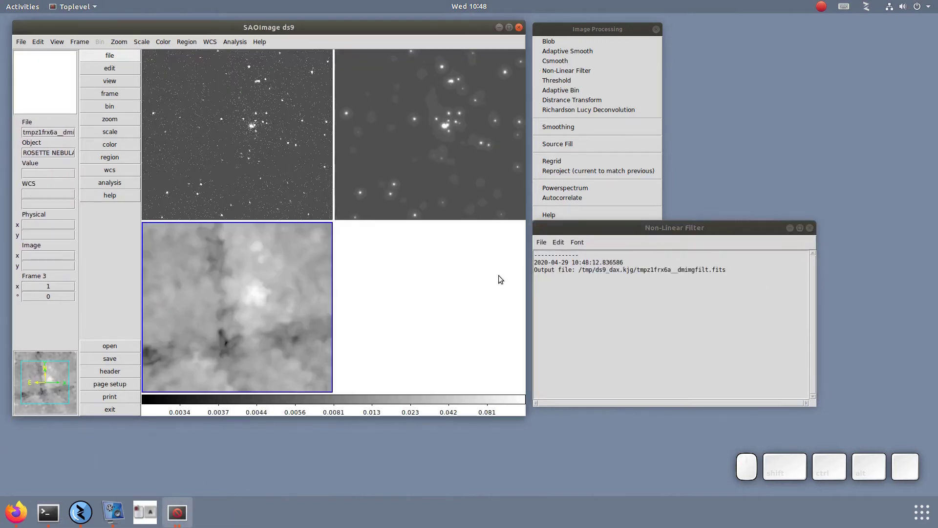
pyautogui.click(790, 228)
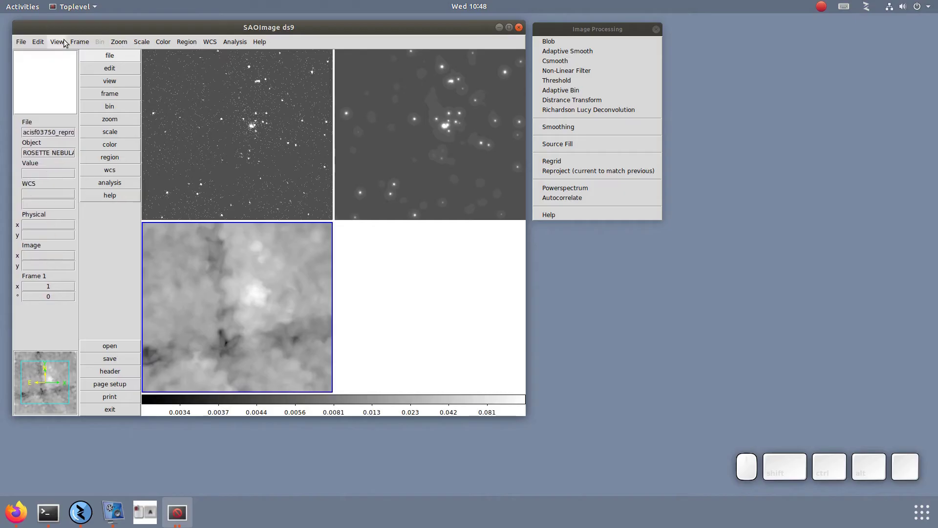
# Step: Match the scale and limits of the other frames to the median-filtered frame
pyautogui.click(80, 42)
pyautogui.moveTo(117, 200)
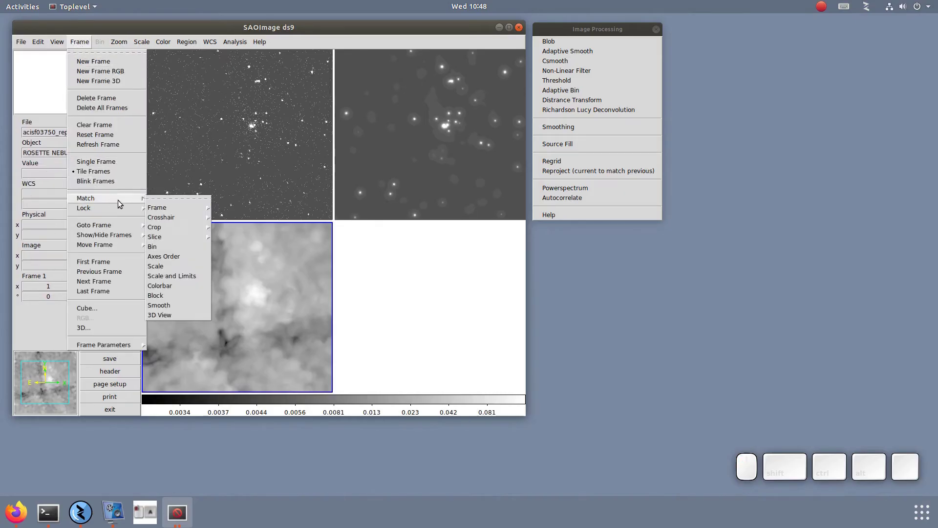
pyautogui.click(186, 276)
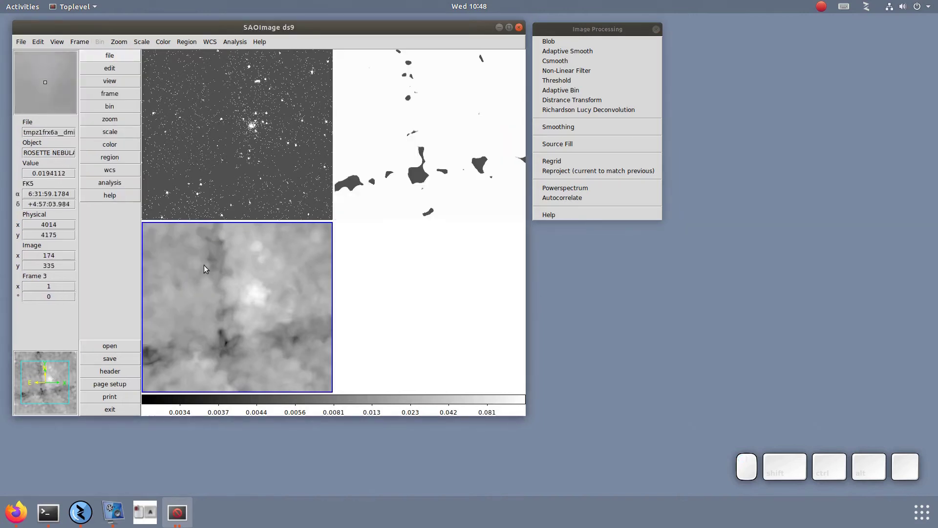
# Step: Set the original image's scale limits to Min Max and match all frames to its scale and limits
pyautogui.click(279, 196)
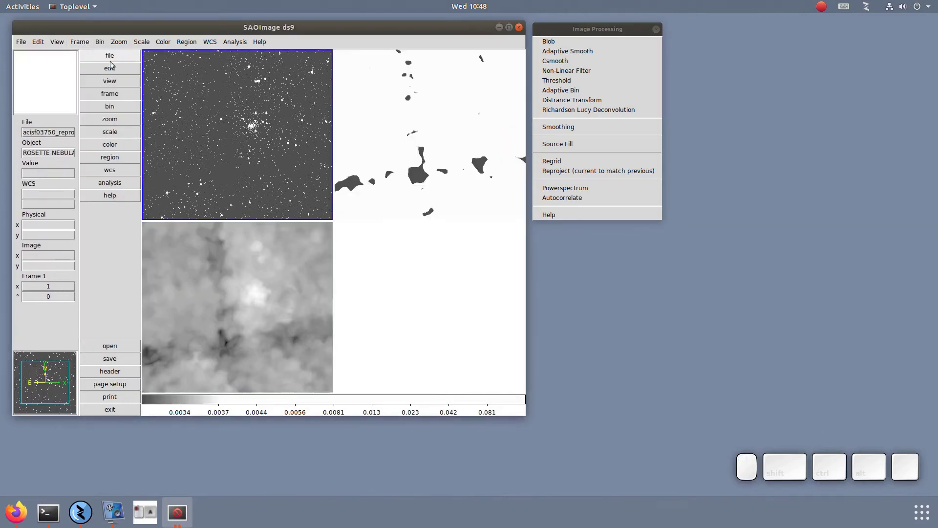
pyautogui.click(142, 42)
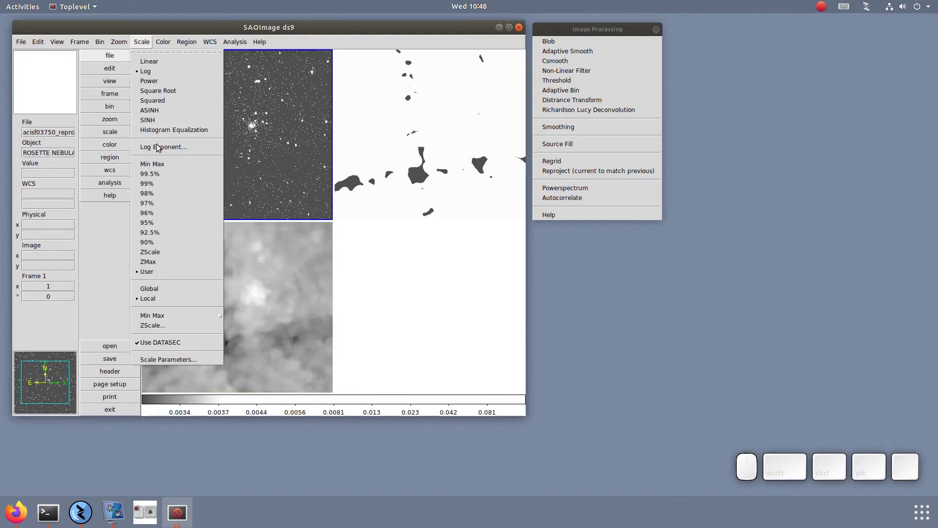
pyautogui.click(157, 164)
pyautogui.click(80, 42)
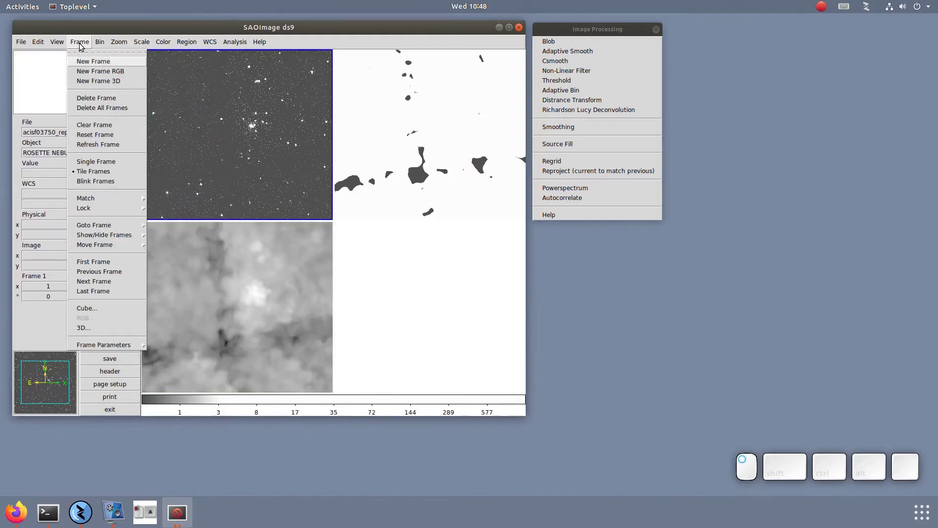
pyautogui.moveTo(109, 198)
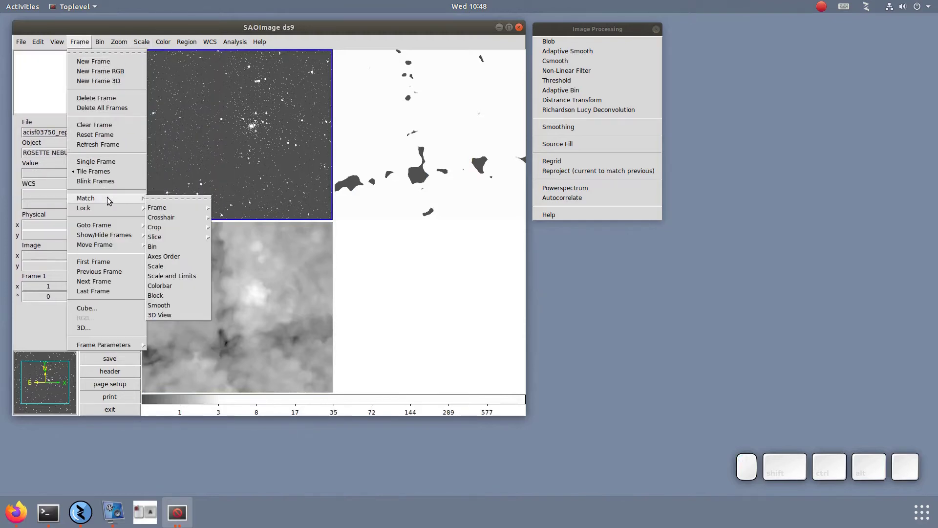
pyautogui.click(187, 276)
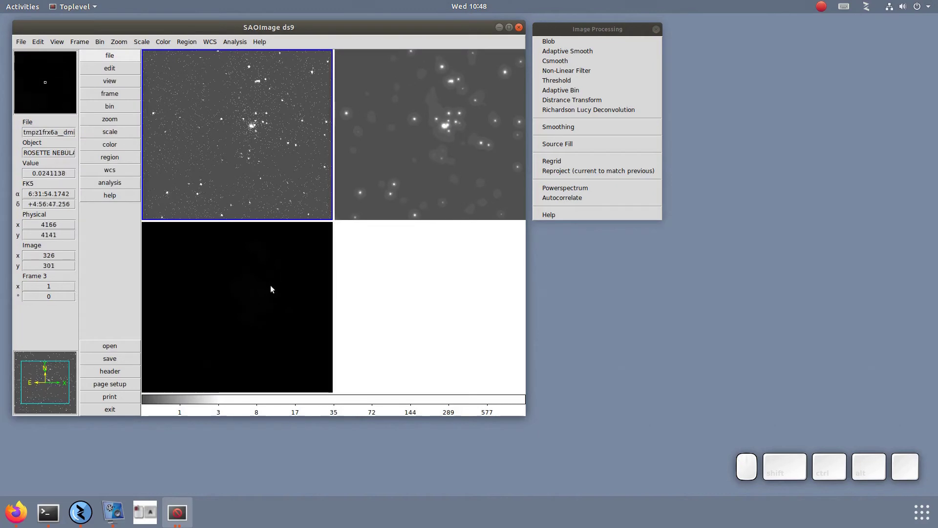
# Step: Select the median-filtered frame and adjust its colormap contrast and bias to reveal the faint emission
pyautogui.click(243, 291)
pyautogui.moveTo(243, 290); pyautogui.dragTo(212, 294)
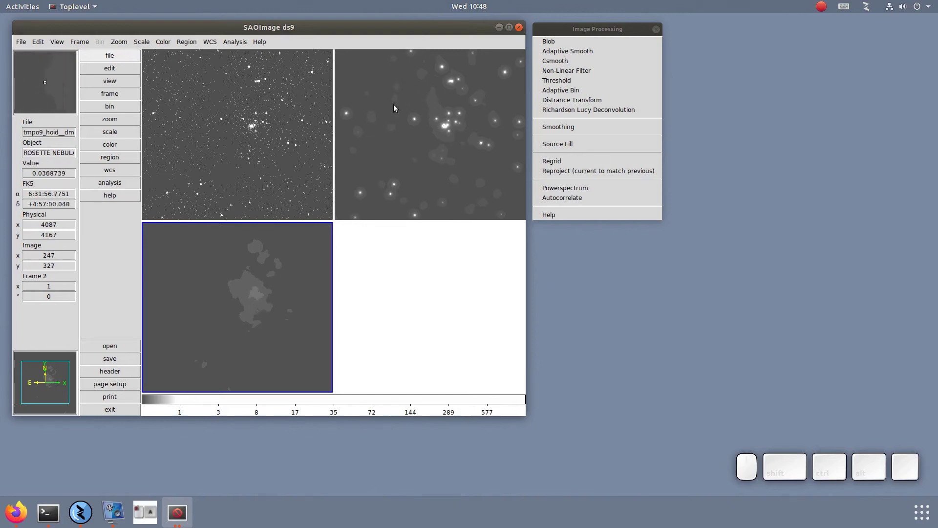
# Step: Detach the CIAO tools Calculator list as its own window
pyautogui.click(235, 41)
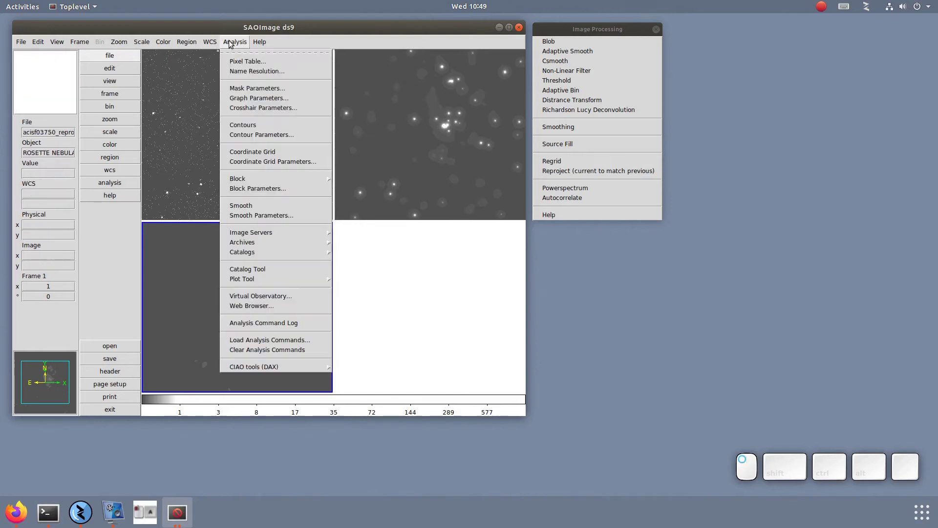
pyautogui.moveTo(304, 366)
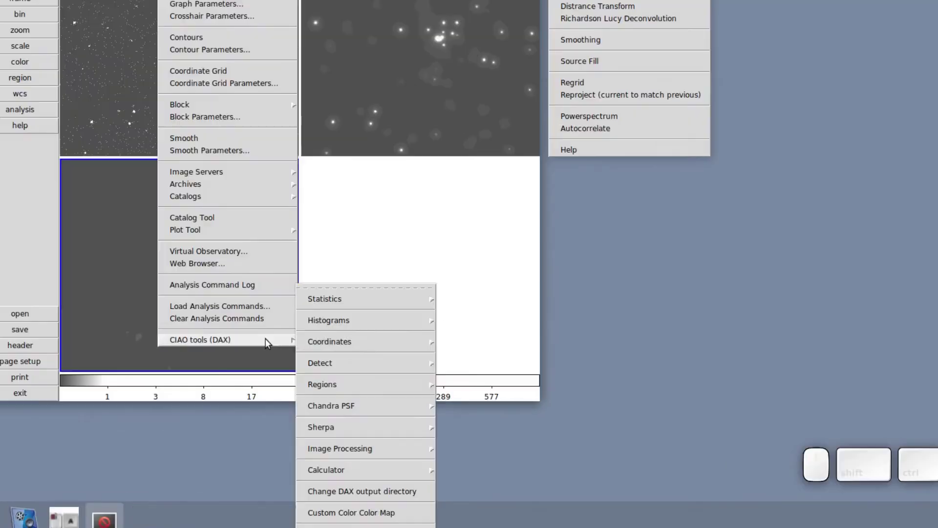
pyautogui.moveTo(383, 462)
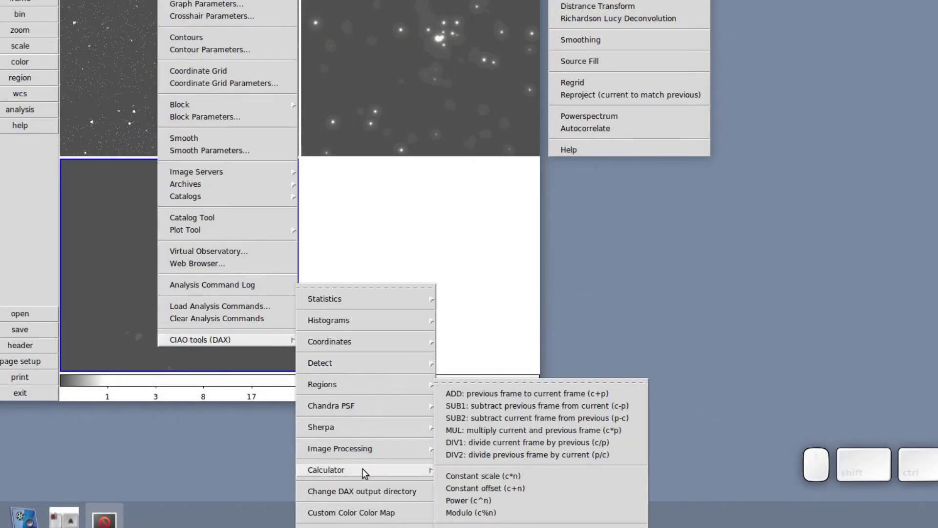
pyautogui.click(485, 383)
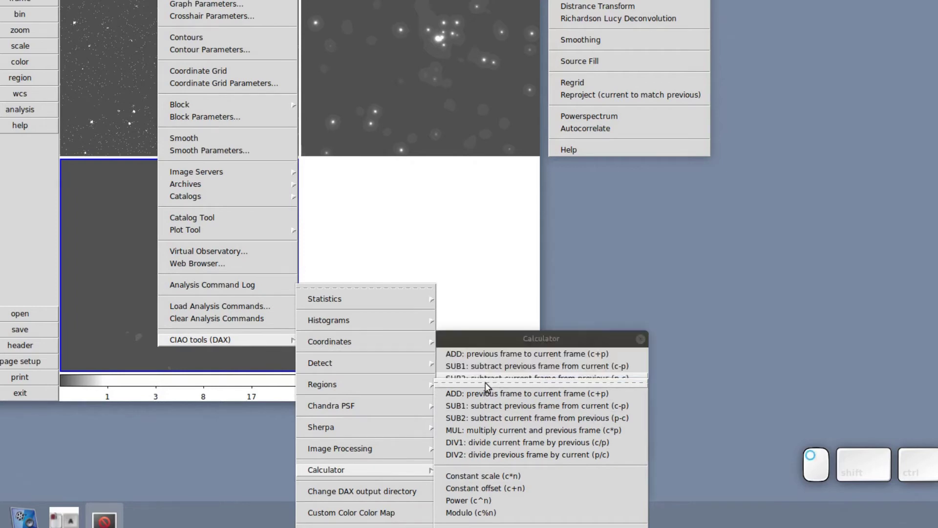
# Step: Subtract the median-filtered frame from the adaptively smoothed frame with SUB2 (p-c) and close the output log
pyautogui.moveTo(485, 383); pyautogui.dragTo(753, 39)
pyautogui.click(123, 340)
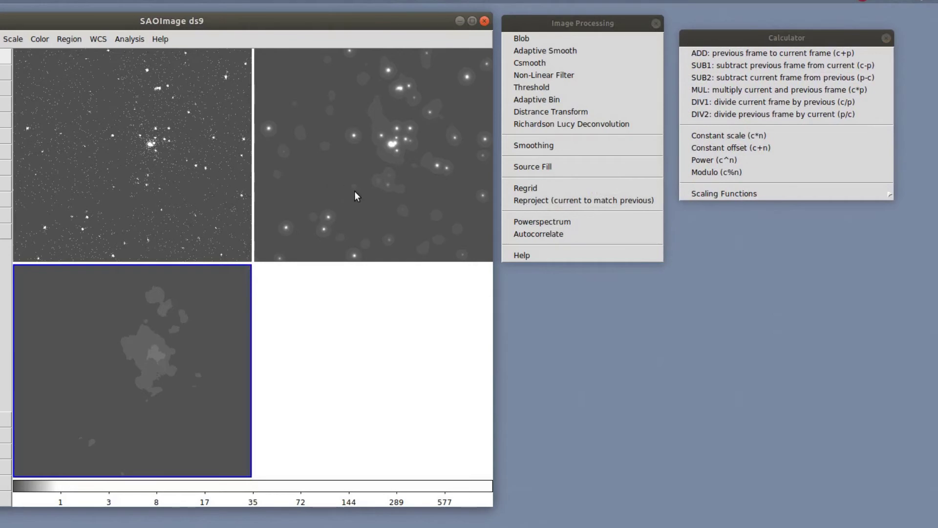
pyautogui.click(733, 129)
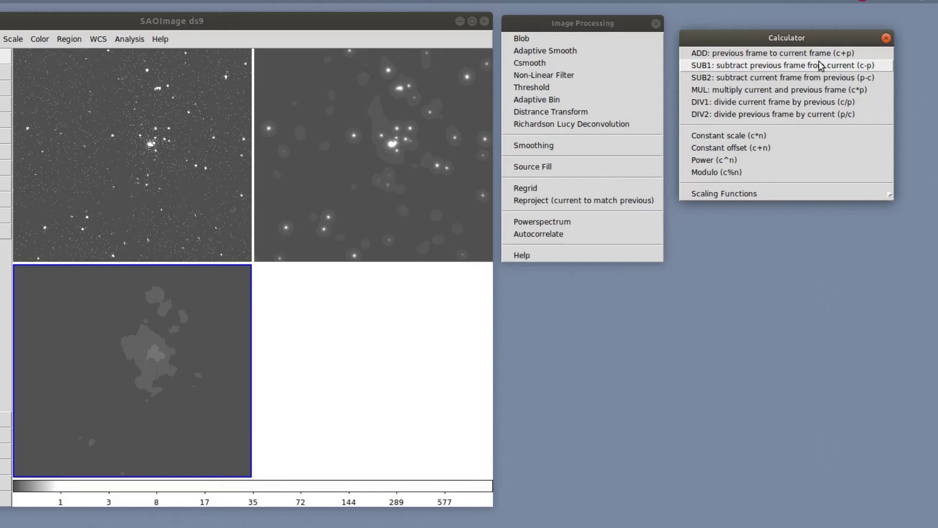
pyautogui.click(733, 81)
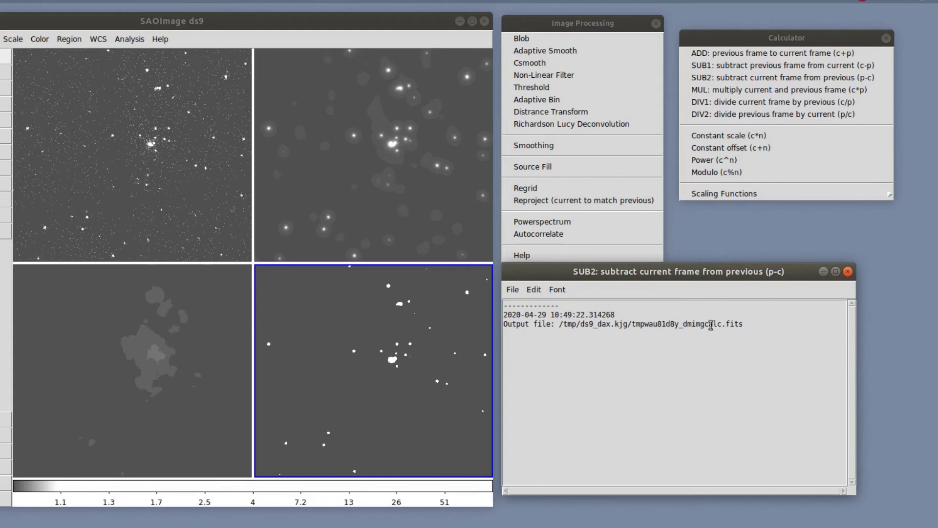
pyautogui.click(384, 41)
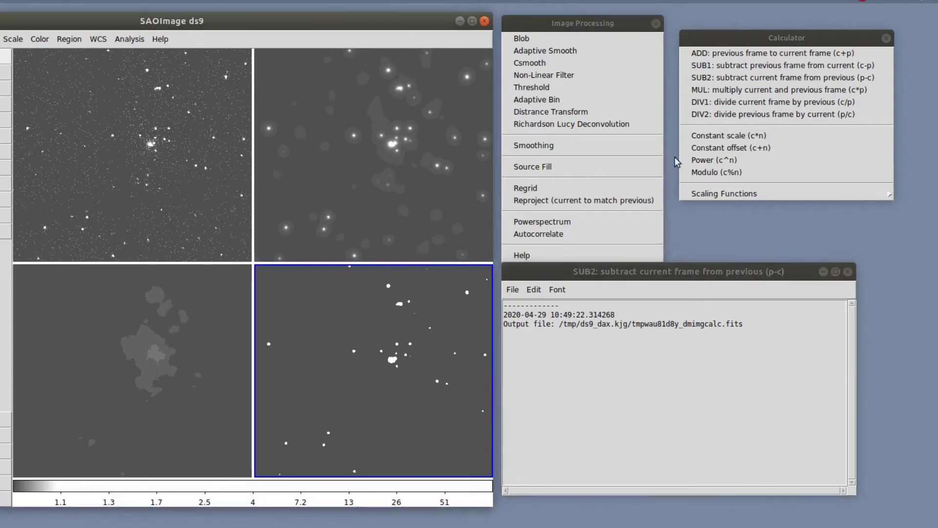
pyautogui.click(847, 272)
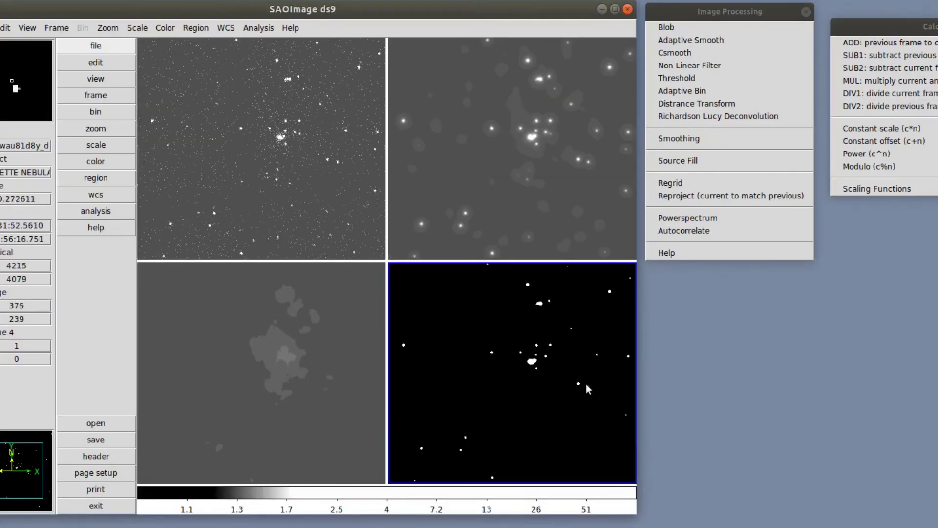
# Step: Examine the pixel distribution and limits of the subtracted frame in the scale parameters, then close them
pyautogui.click(140, 29)
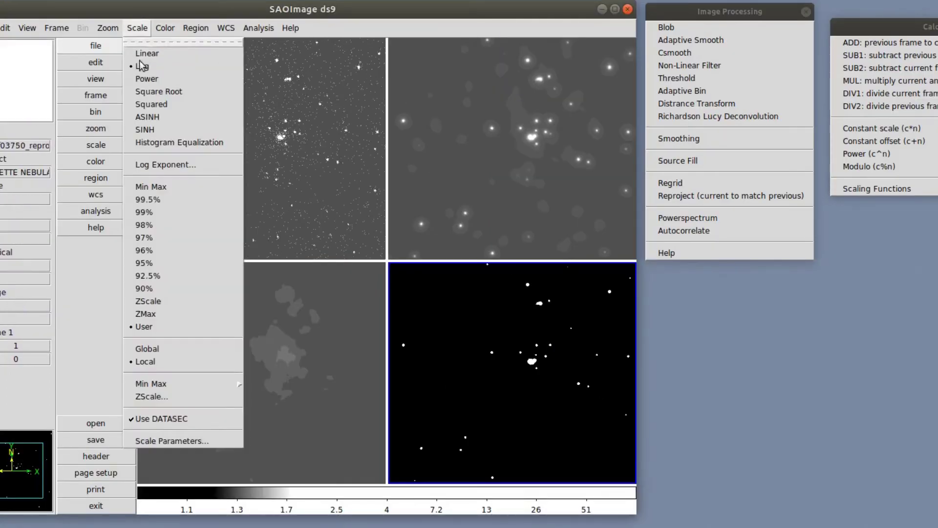
pyautogui.click(157, 440)
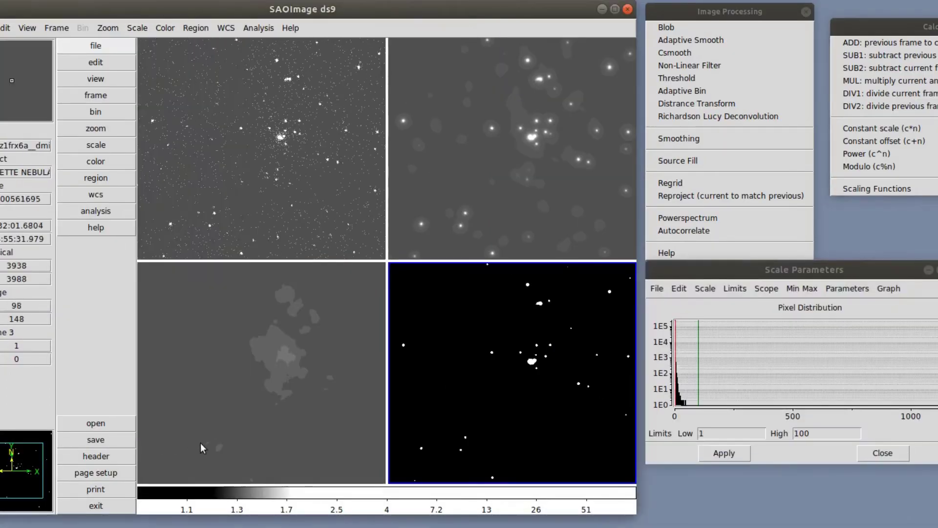
pyautogui.click(883, 454)
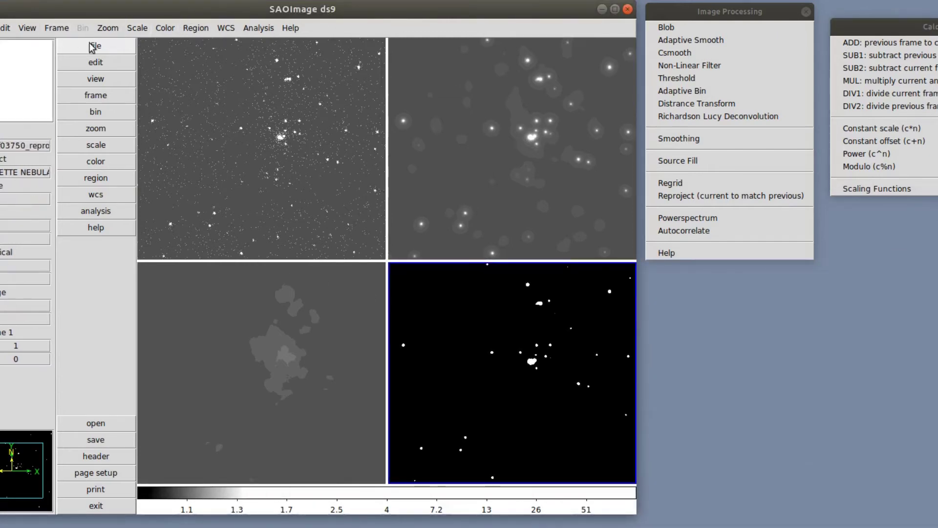
# Step: Plot the subtracted frame's pixel histogram with CIAO tools, view it with a logarithmic counts axis, and close the plot
pyautogui.click(263, 32)
pyautogui.moveTo(364, 446)
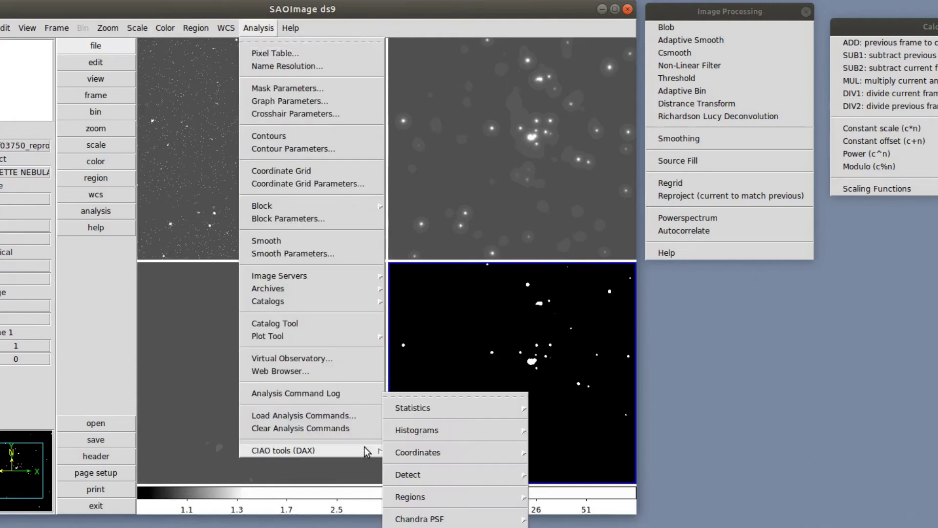
pyautogui.moveTo(474, 432)
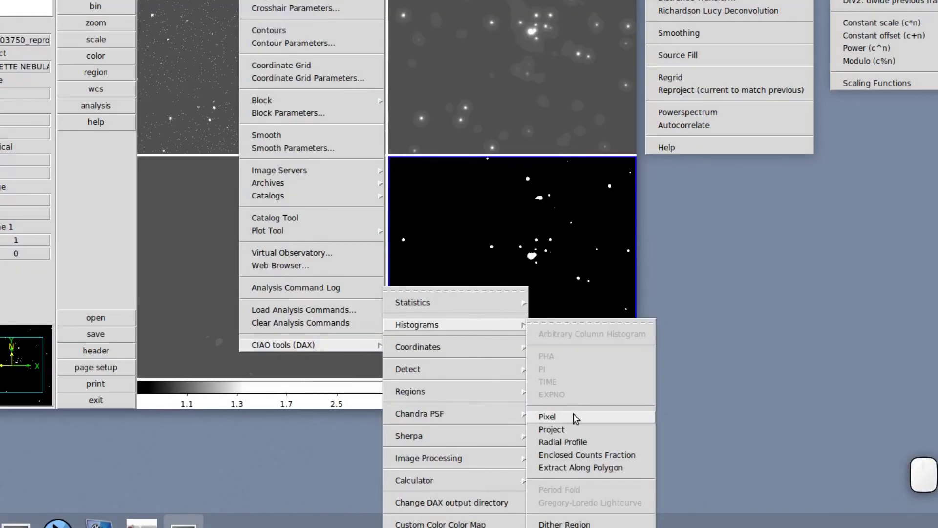
pyautogui.click(573, 519)
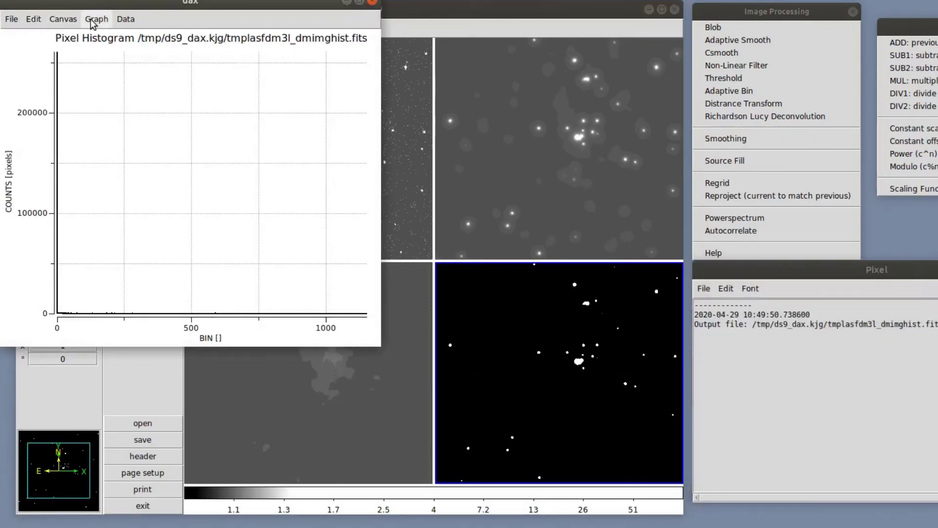
pyautogui.click(93, 20)
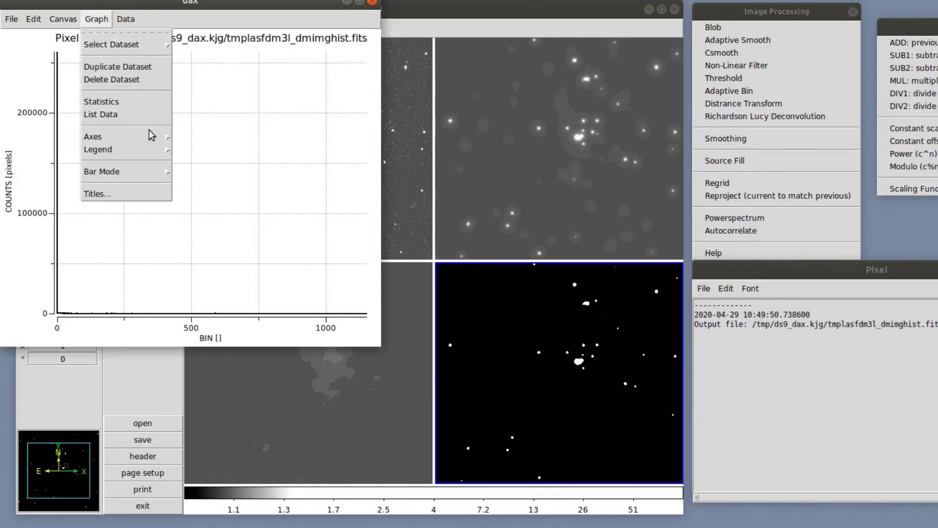
pyautogui.moveTo(152, 136)
pyautogui.click(199, 209)
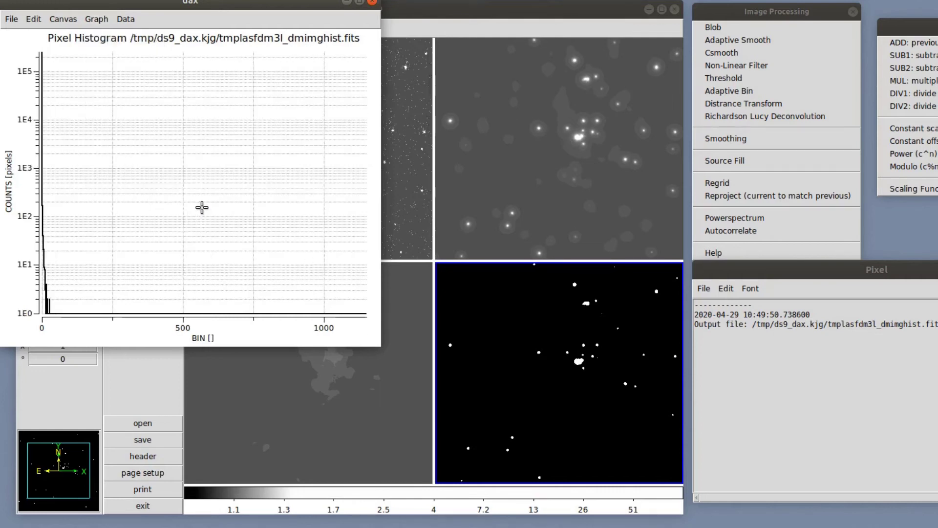
pyautogui.click(372, 4)
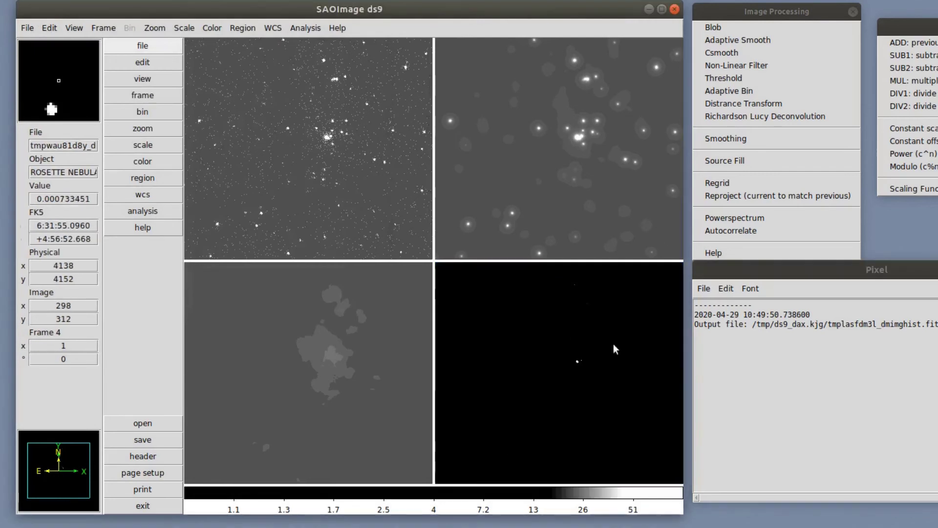
# Step: Adjust the subtracted frame's colormap contrast and bias to show bright sources on black, and close the Pixel output log
pyautogui.moveTo(258, 342); pyautogui.dragTo(209, 346)
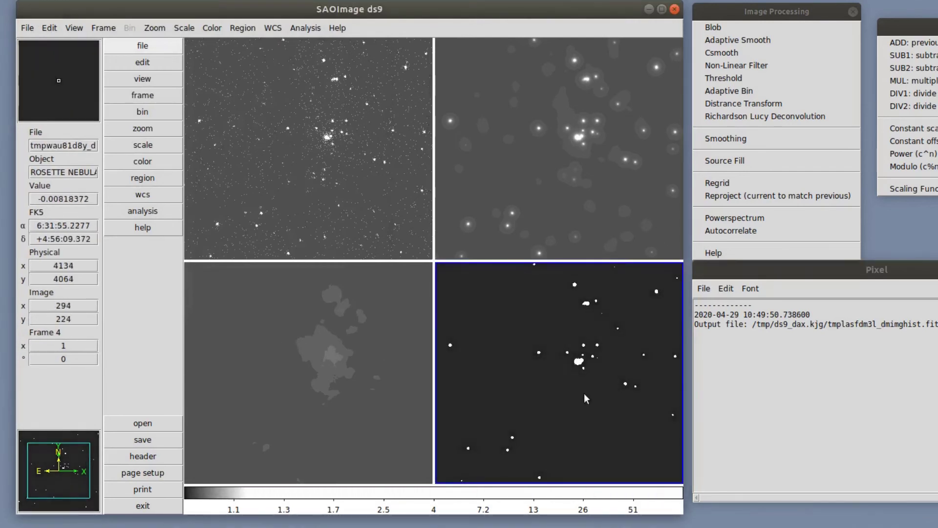
pyautogui.moveTo(599, 396); pyautogui.dragTo(349, 360)
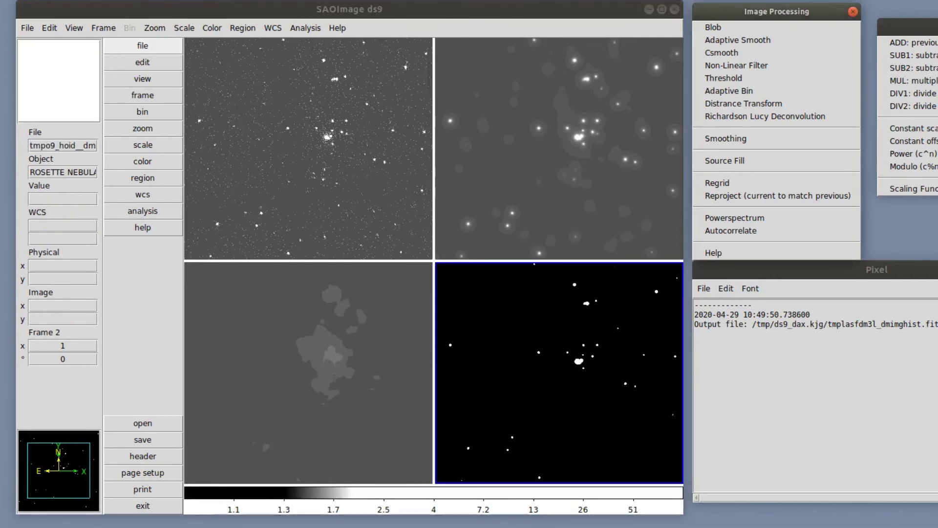
pyautogui.hotkey('ctrl', 'w')
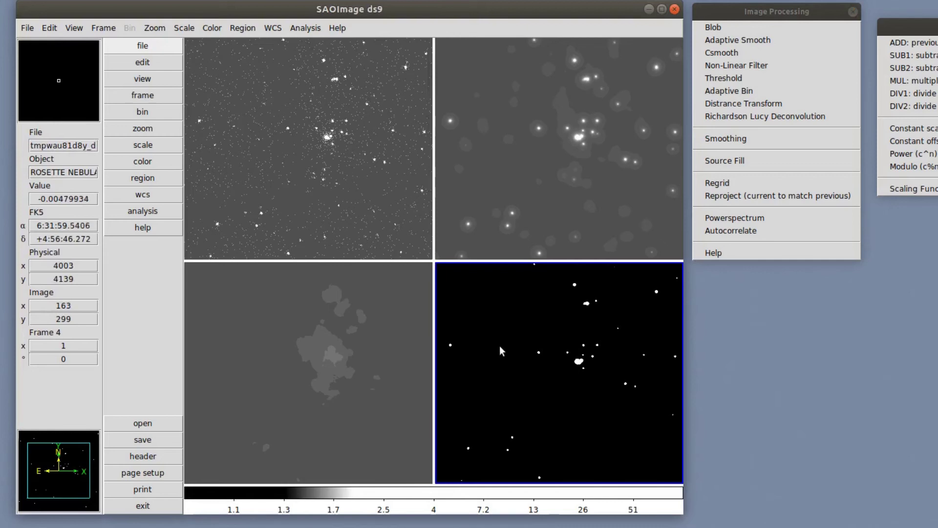
# Step: Apply Threshold to the subtracted frame with a cutoff of 1.25, and adjust the result's colormap contrast and bias
pyautogui.click(715, 80)
pyautogui.click(373, 276)
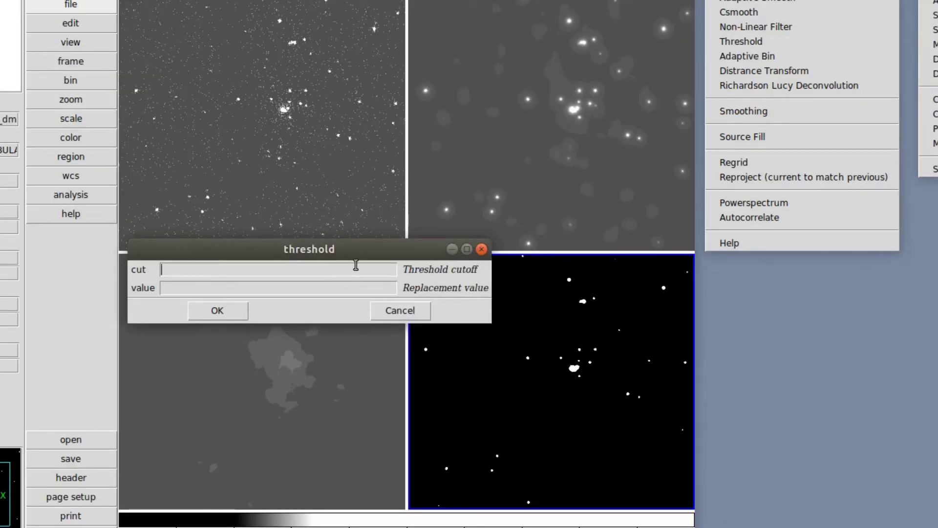
pyautogui.write('1.25')
pyautogui.click(214, 313)
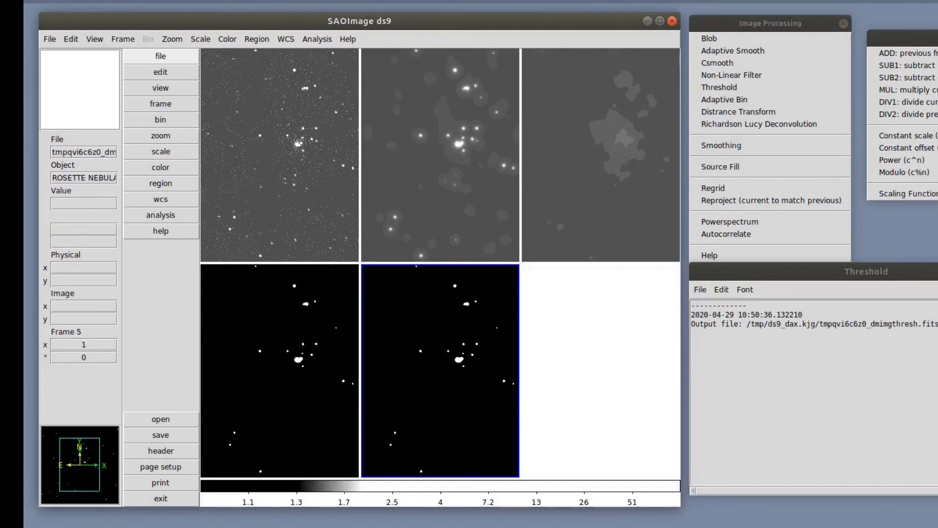
pyautogui.click(937, 272)
pyautogui.moveTo(587, 368); pyautogui.dragTo(356, 331)
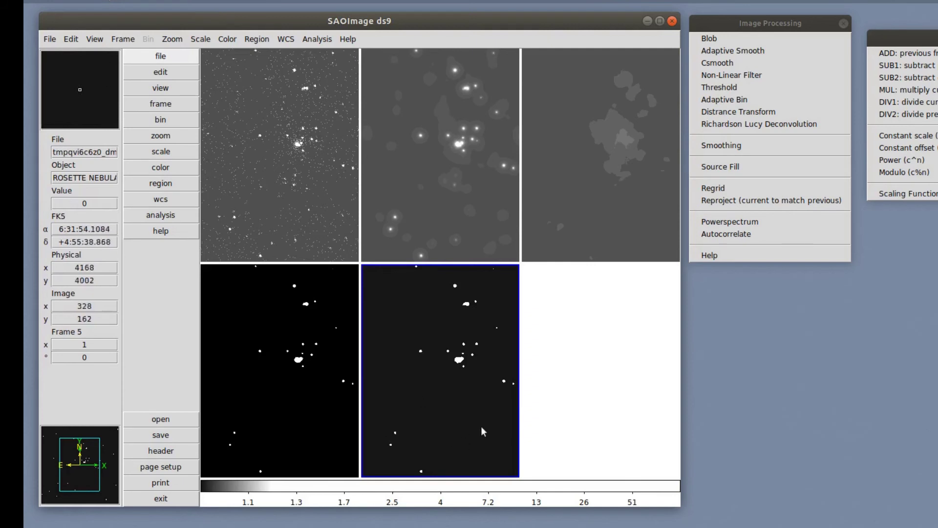
# Step: Run Blob on the thresholded frame with a threshold of 1 and display the resulting frame with linear scale
pyautogui.click(709, 40)
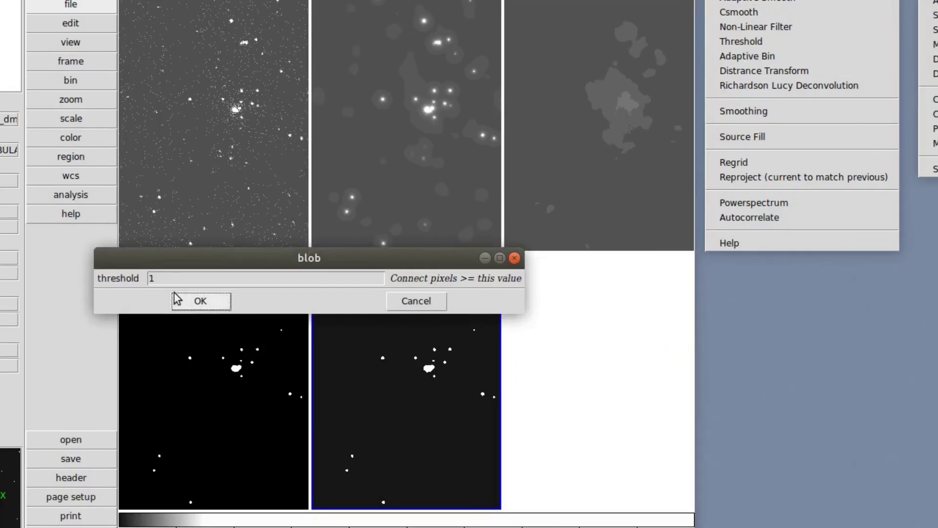
pyautogui.click(183, 302)
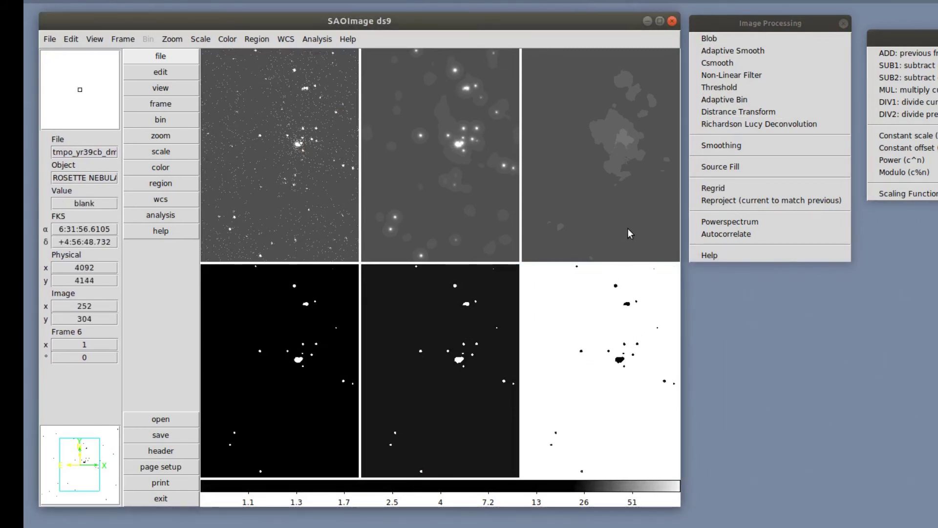
pyautogui.click(200, 39)
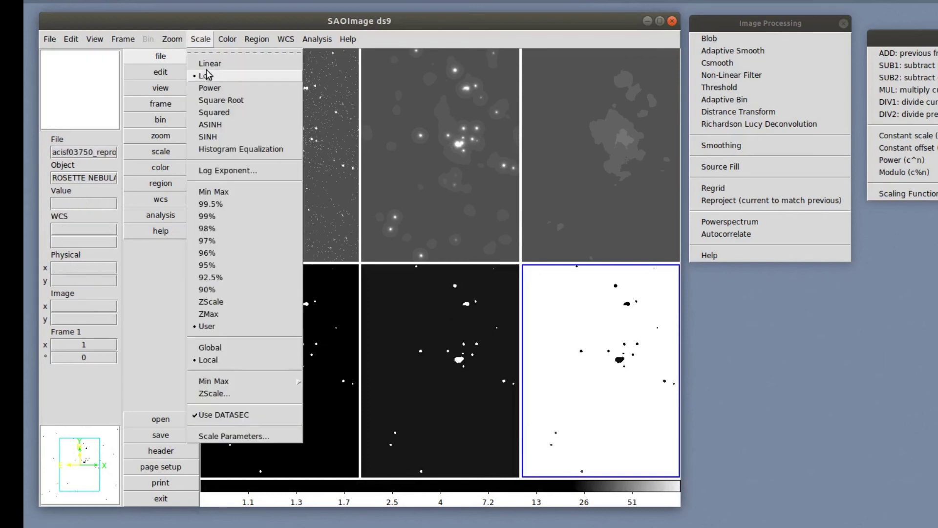
pyautogui.click(207, 64)
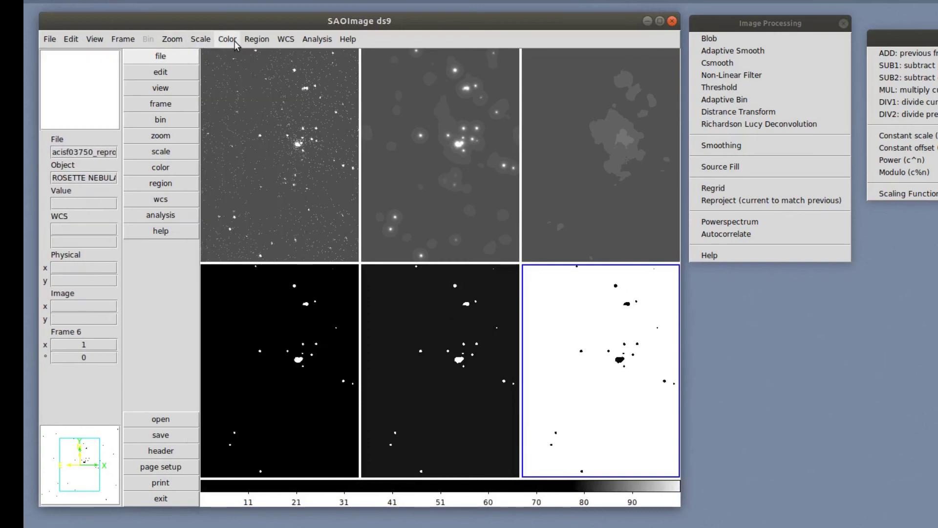
# Step: Show the blob frame as a single frame and adjust its colormap contrast and bias to distinguish the sources
pyautogui.click(123, 41)
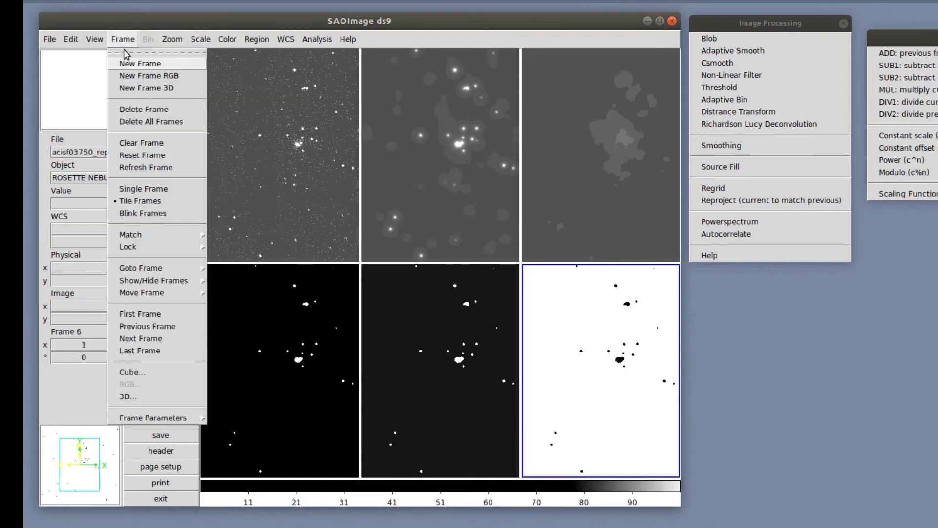
pyautogui.click(155, 189)
pyautogui.moveTo(433, 217)
pyautogui.mouseDown()
pyautogui.moveTo(521, 168)
pyautogui.moveTo(620, 153)
pyautogui.moveTo(388, 143)
pyautogui.moveTo(371, 113)
pyautogui.moveTo(316, 120)
pyautogui.moveTo(237, 287)
pyautogui.mouseUp()
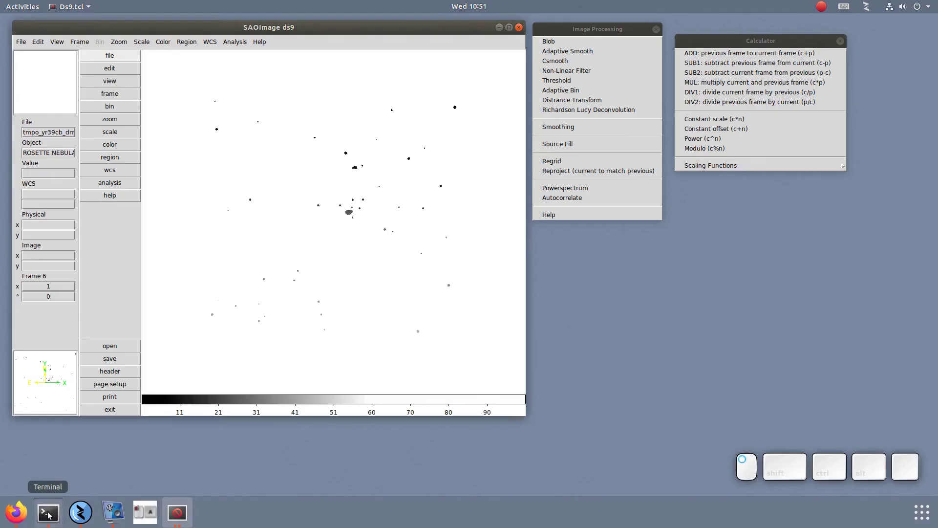
# Step: Switch to the Terminal and rerun xpaset -p ds9 cmap load $ASCDS_CONTRIB/data/005-random.lut from the command history
pyautogui.click(69, 509)
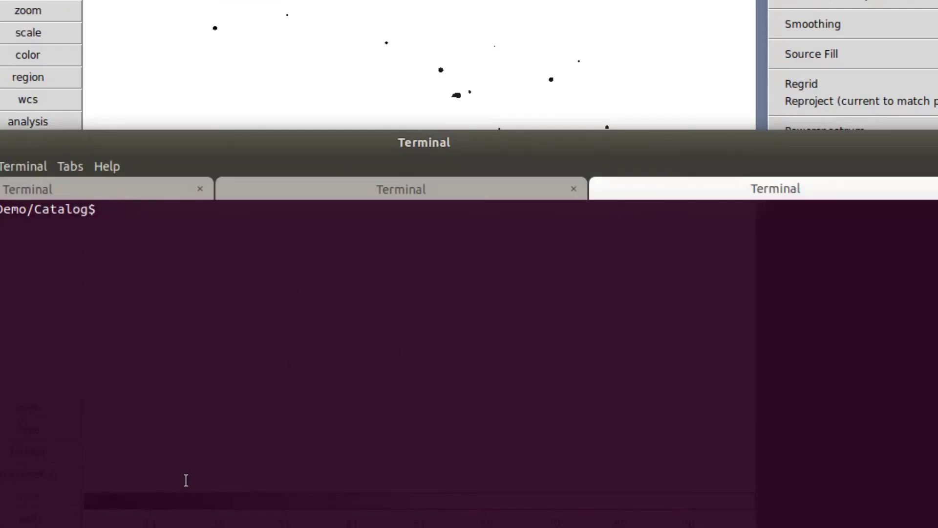
pyautogui.press('Up')
pyautogui.press('Up')
pyautogui.press('Up')
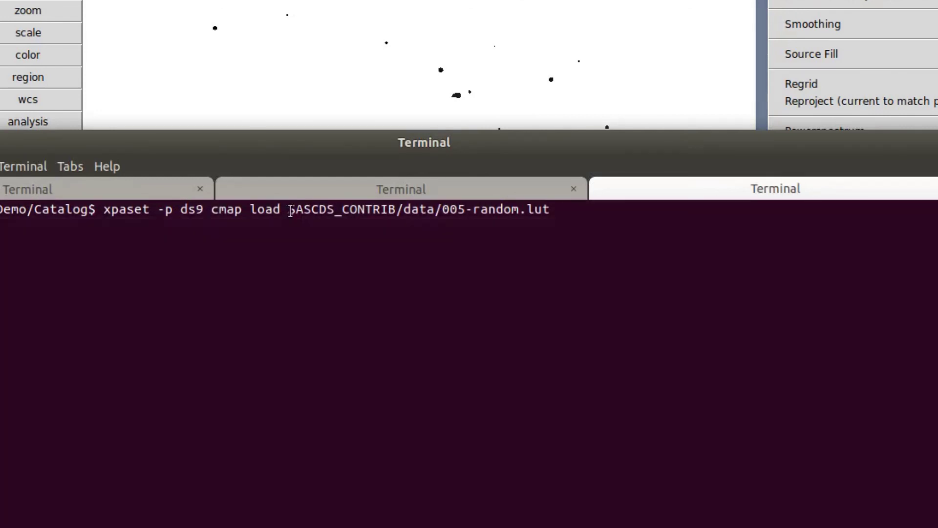
pyautogui.moveTo(284, 213); pyautogui.dragTo(580, 211)
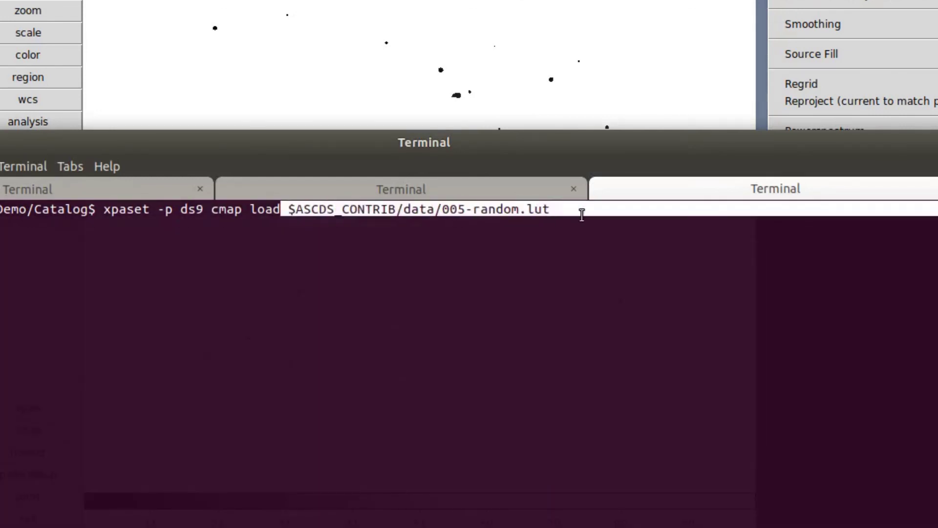
pyautogui.click(515, 312)
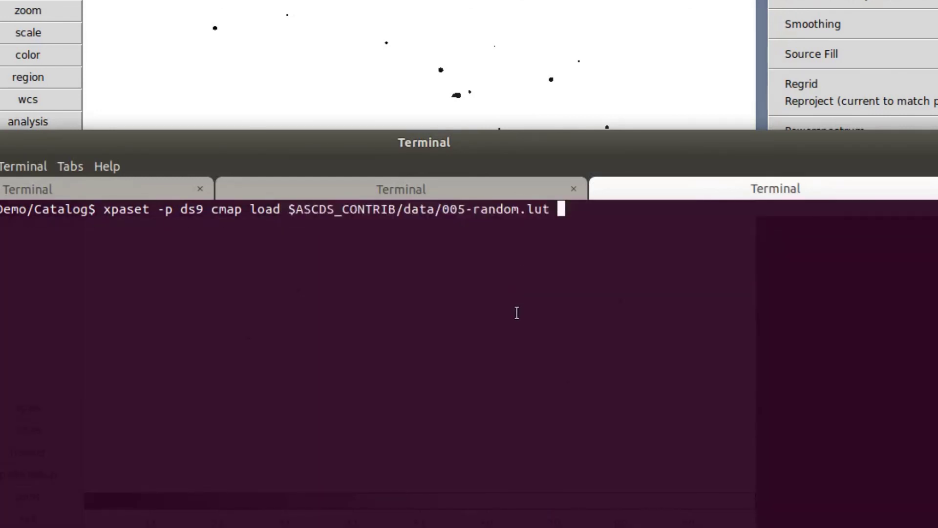
pyautogui.press('Return')
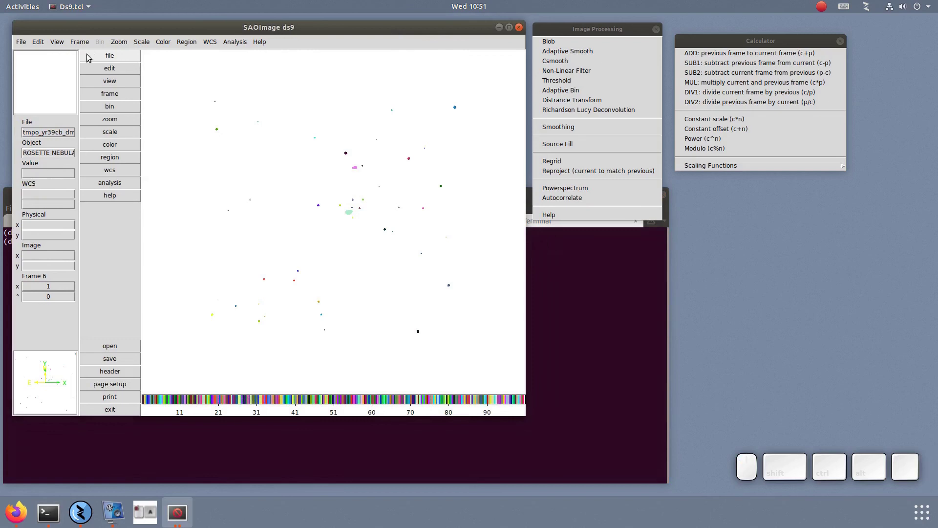
# Step: Switch to SAOImage ds9 and set the Blank/Inf/NaN Color preference to black, closing the preferences
pyautogui.click(38, 42)
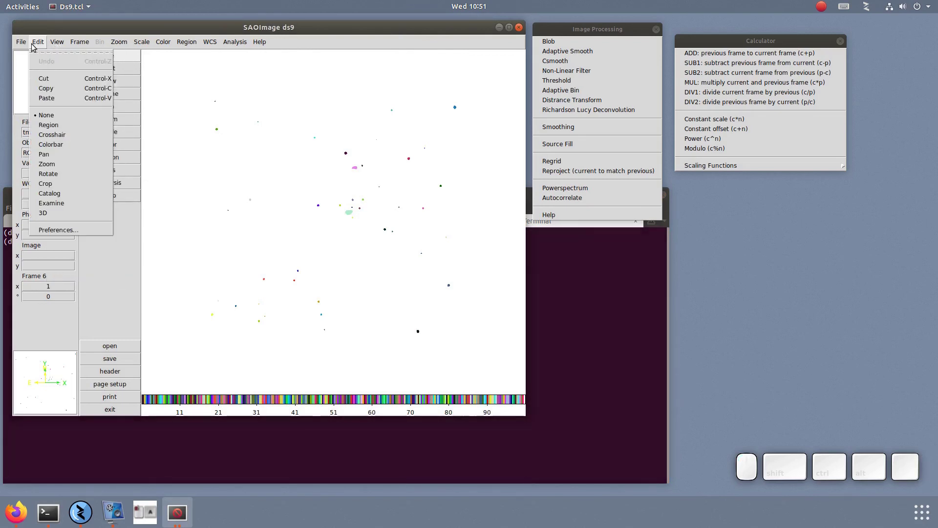
pyautogui.click(68, 231)
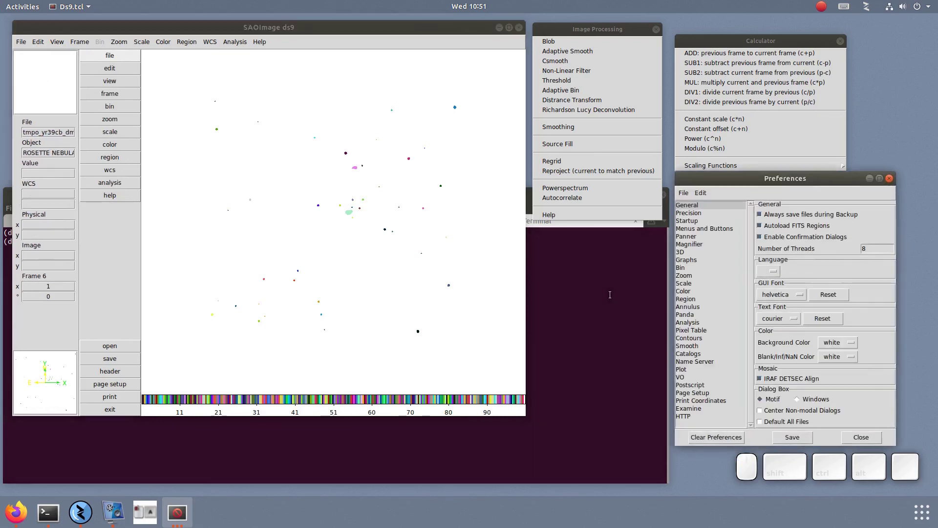
pyautogui.click(836, 358)
pyautogui.click(836, 375)
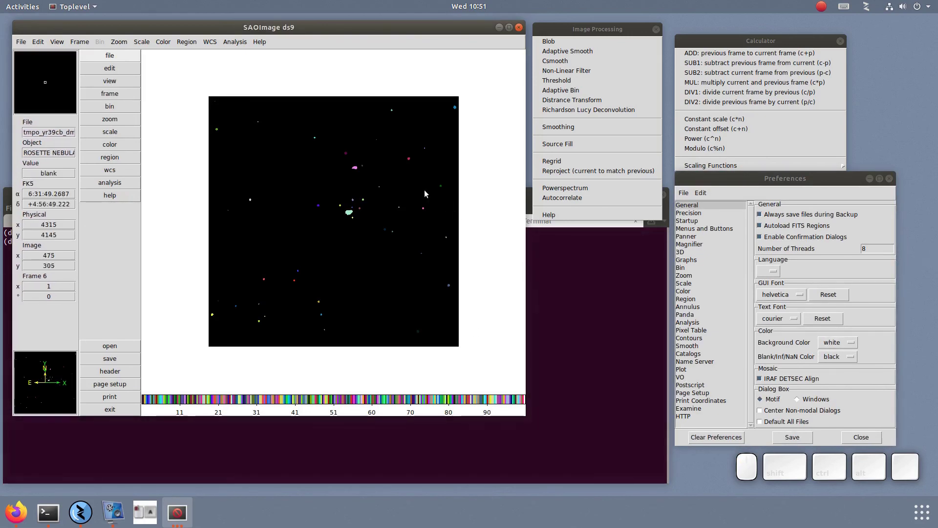
pyautogui.click(890, 179)
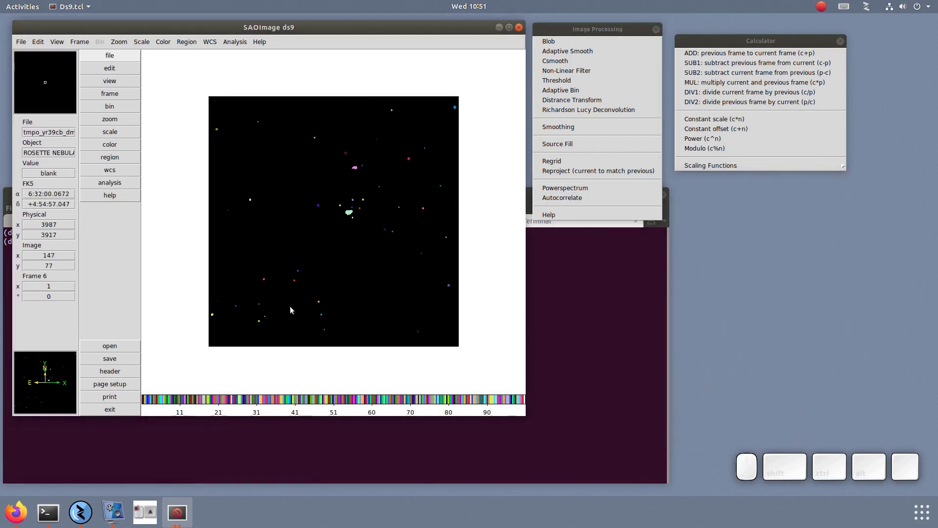